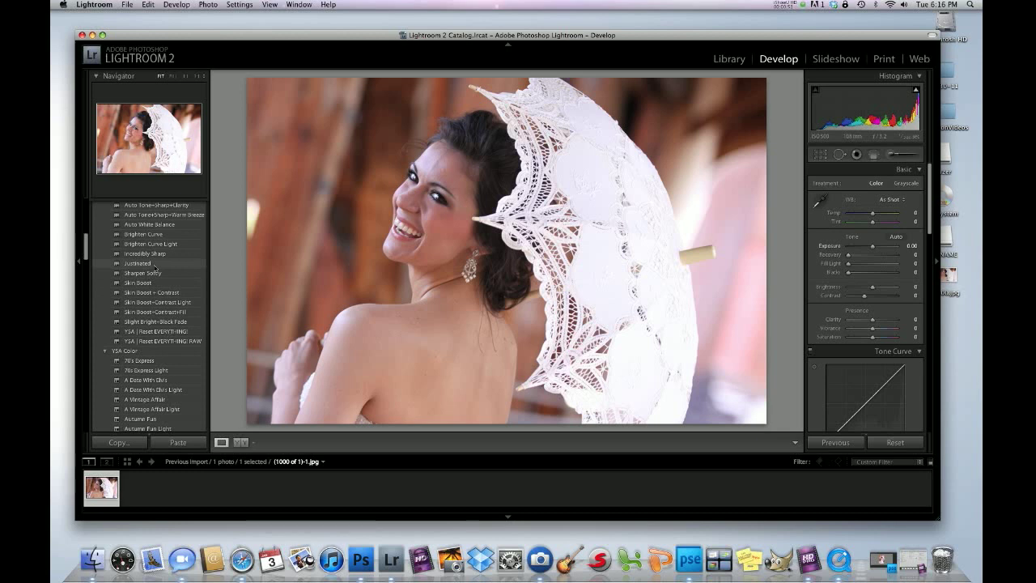
Apply the Justinated develop preset to the bride photo.
{"action": "left_click", "coordinate": [153, 265]}
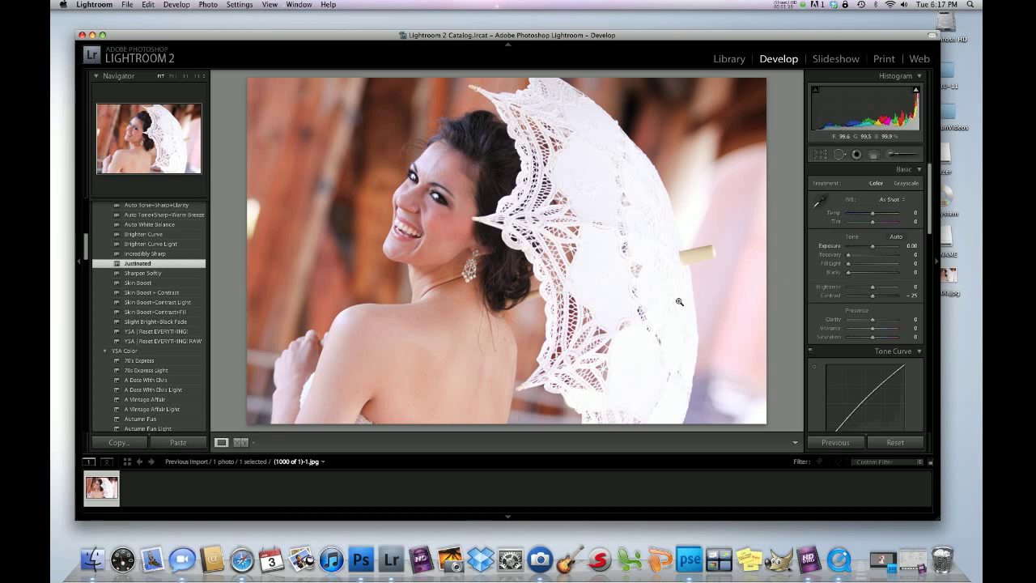
{"action": "left_click", "coordinate": [890, 156]}
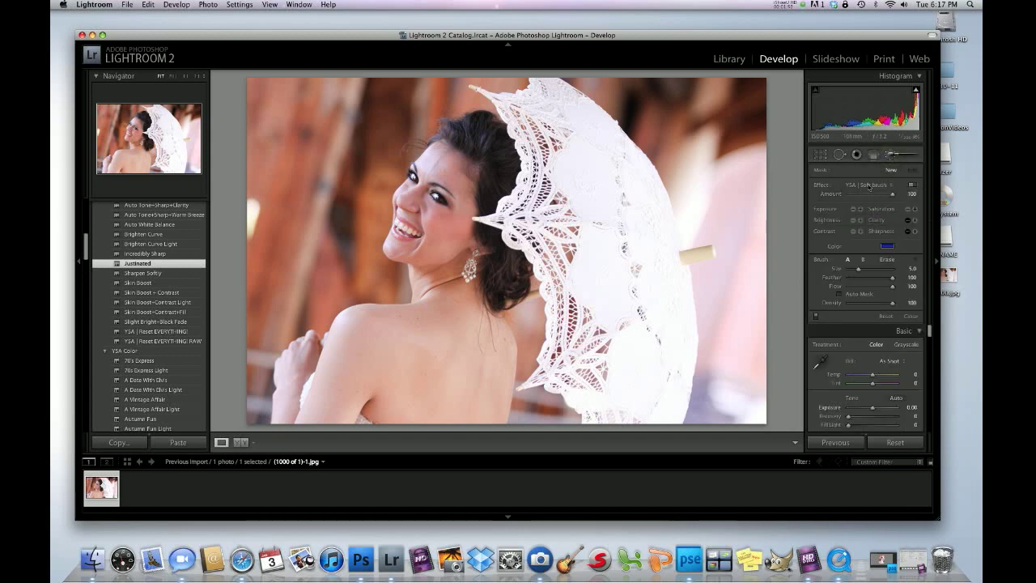
{"action": "left_click", "coordinate": [887, 185]}
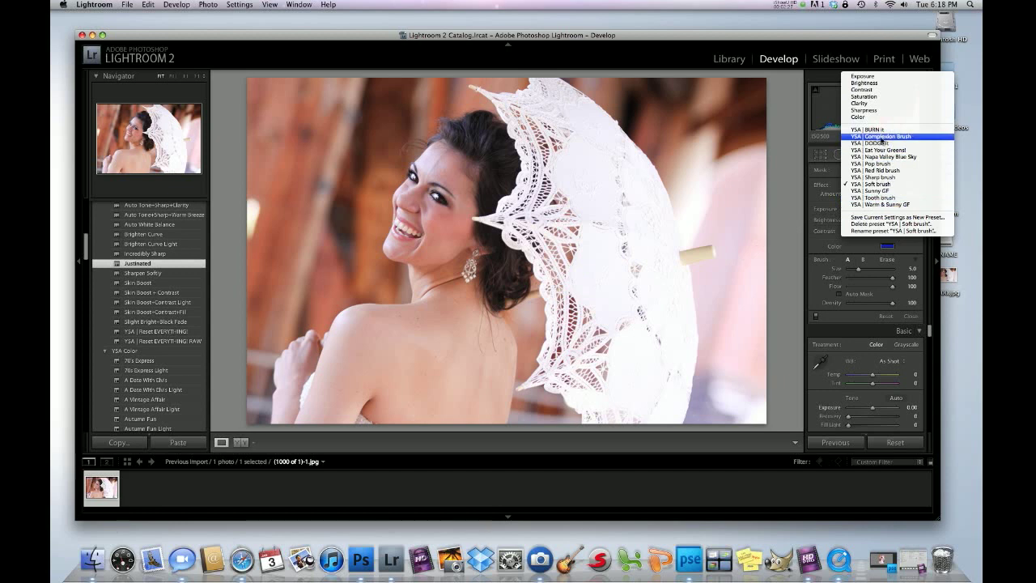
{"action": "left_click", "coordinate": [881, 138]}
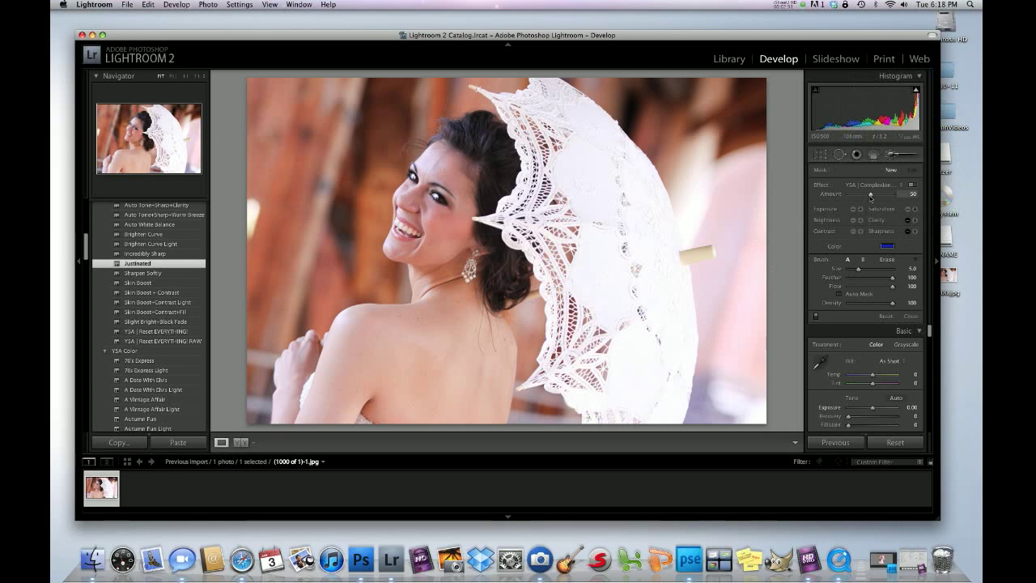
{"action": "left_click_drag", "start_coordinate": [887, 195], "coordinate": [895, 195]}
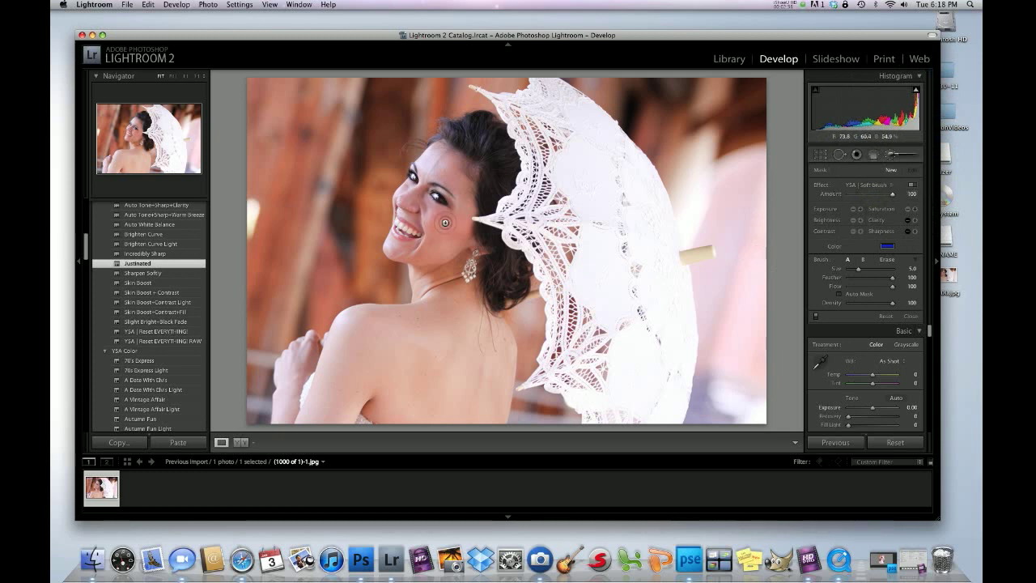
Paint the YSA | Complexion Brush effect over the bride's forehead with the Adjustment Brush at amount 50 and size 10.
{"action": "key", "text": "super+equal"}
{"action": "key", "text": "super+equal"}
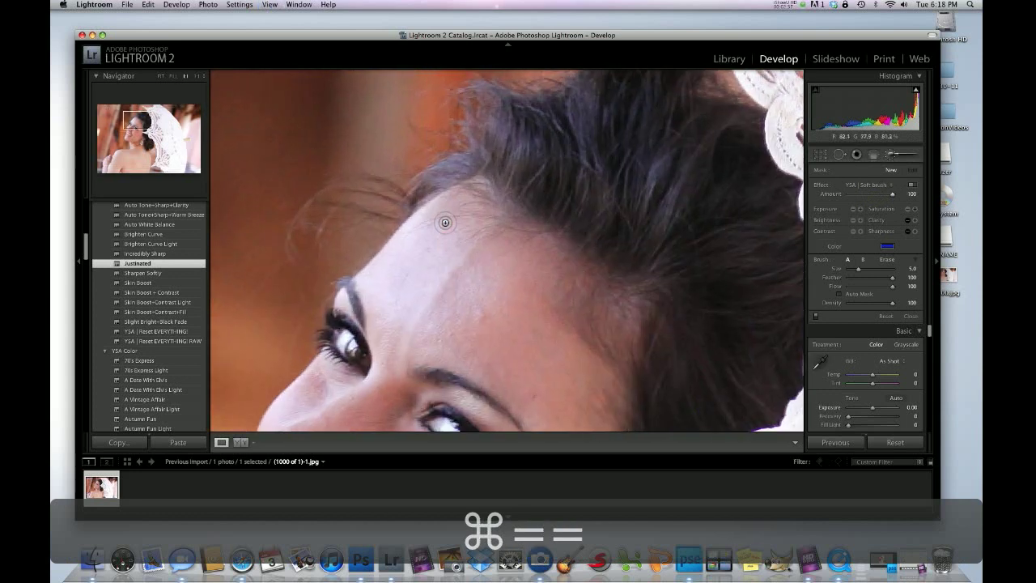
{"action": "left_click", "coordinate": [891, 156]}
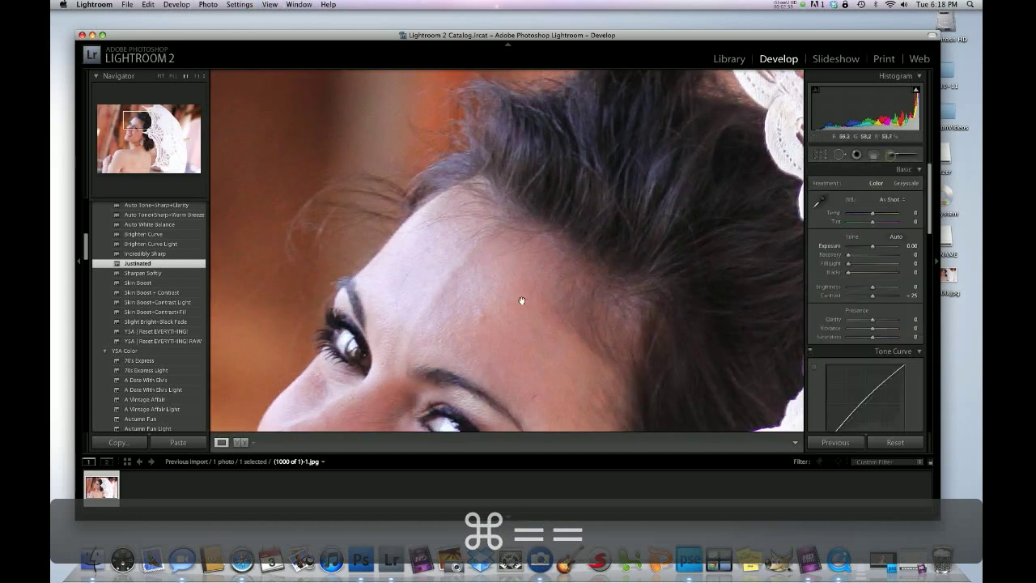
{"action": "scroll", "coordinate": [507, 326], "scroll_direction": "up", "scroll_amount": 5}
{"action": "scroll", "coordinate": [509, 327], "scroll_direction": "down", "scroll_amount": 10}
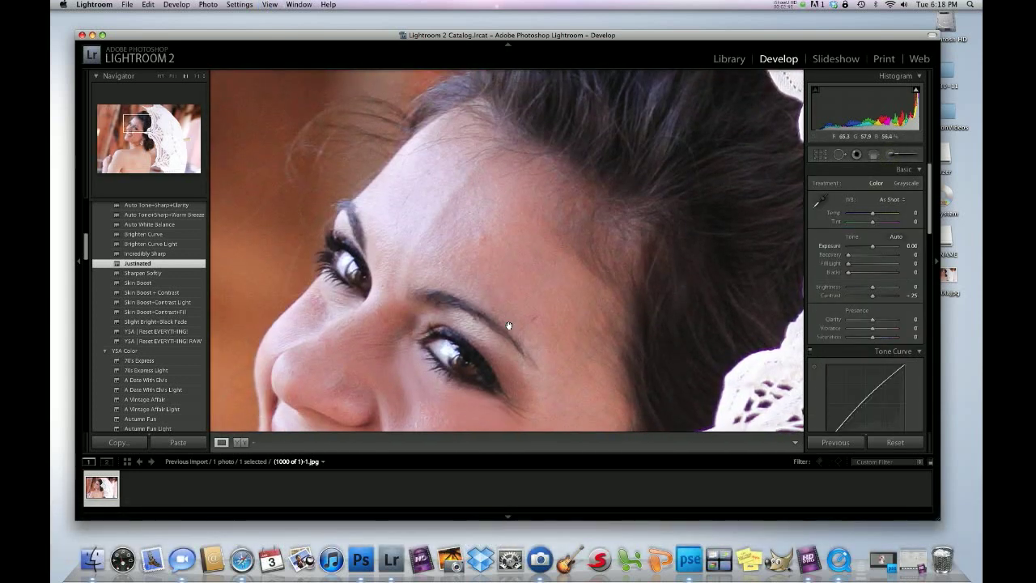
{"action": "left_click", "coordinate": [890, 156]}
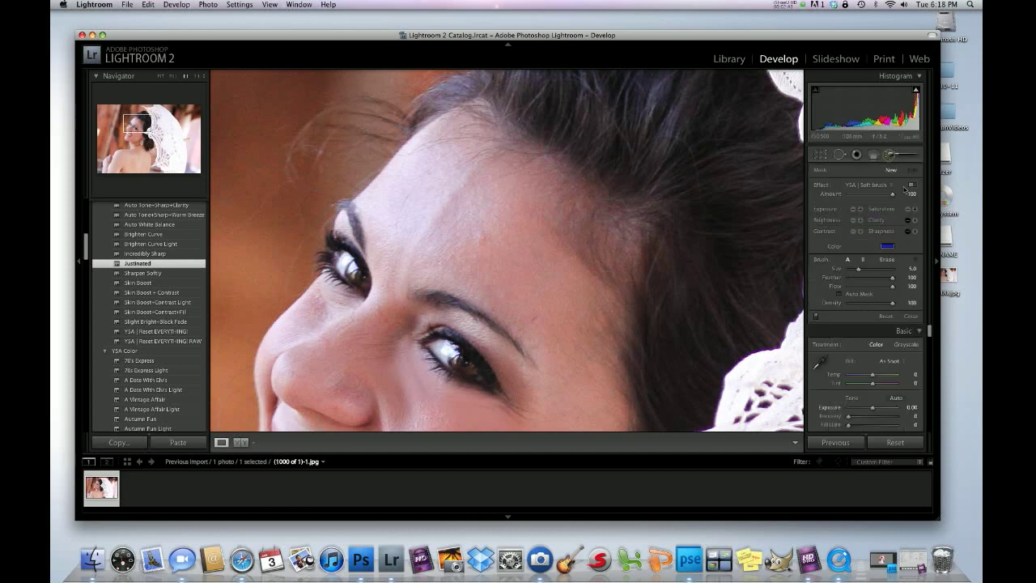
{"action": "left_click", "coordinate": [888, 186]}
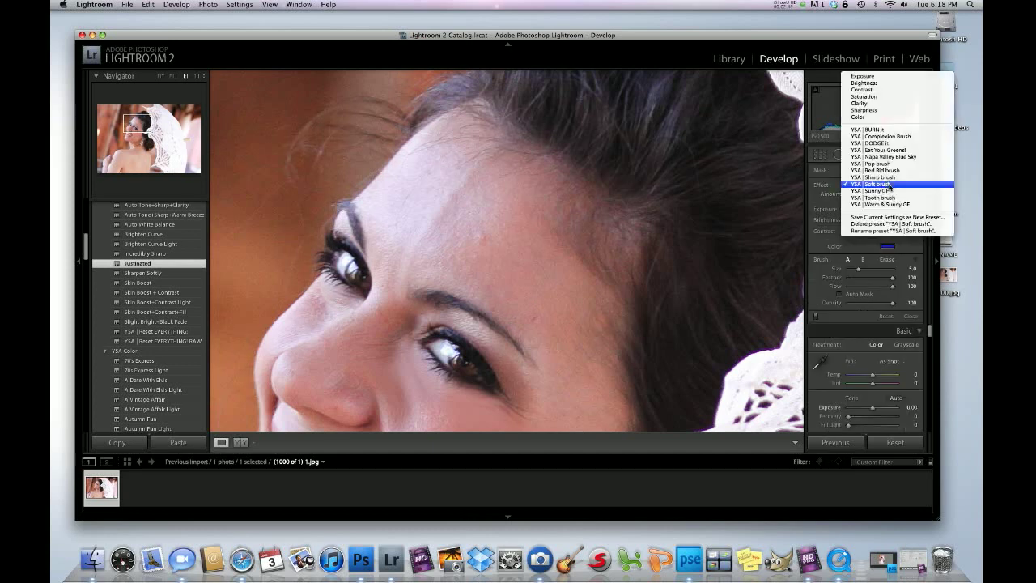
{"action": "left_click", "coordinate": [883, 139]}
{"action": "scroll", "coordinate": [451, 216], "scroll_direction": "up", "scroll_amount": 6}
{"action": "mouse_move", "coordinate": [456, 143]}
{"action": "left_mouse_down"}
{"action": "mouse_move", "coordinate": [390, 209]}
{"action": "mouse_move", "coordinate": [419, 163]}
{"action": "mouse_move", "coordinate": [436, 234]}
{"action": "mouse_move", "coordinate": [446, 199]}
{"action": "mouse_move", "coordinate": [480, 257]}
{"action": "mouse_move", "coordinate": [484, 178]}
{"action": "mouse_move", "coordinate": [408, 262]}
{"action": "mouse_move", "coordinate": [386, 221]}
{"action": "mouse_move", "coordinate": [405, 188]}
{"action": "mouse_move", "coordinate": [486, 182]}
{"action": "mouse_move", "coordinate": [469, 263]}
{"action": "mouse_move", "coordinate": [547, 334]}
{"action": "mouse_move", "coordinate": [527, 314]}
{"action": "mouse_move", "coordinate": [558, 266]}
{"action": "mouse_move", "coordinate": [553, 299]}
{"action": "mouse_move", "coordinate": [503, 303]}
{"action": "mouse_move", "coordinate": [421, 272]}
{"action": "mouse_move", "coordinate": [457, 134]}
{"action": "mouse_move", "coordinate": [389, 233]}
{"action": "mouse_move", "coordinate": [392, 269]}
{"action": "mouse_move", "coordinate": [574, 350]}
{"action": "mouse_move", "coordinate": [574, 385]}
{"action": "mouse_move", "coordinate": [441, 134]}
{"action": "mouse_move", "coordinate": [484, 164]}
{"action": "mouse_move", "coordinate": [655, 225]}
{"action": "mouse_move", "coordinate": [646, 235]}
{"action": "left_mouse_up"}
{"action": "key", "text": "["}
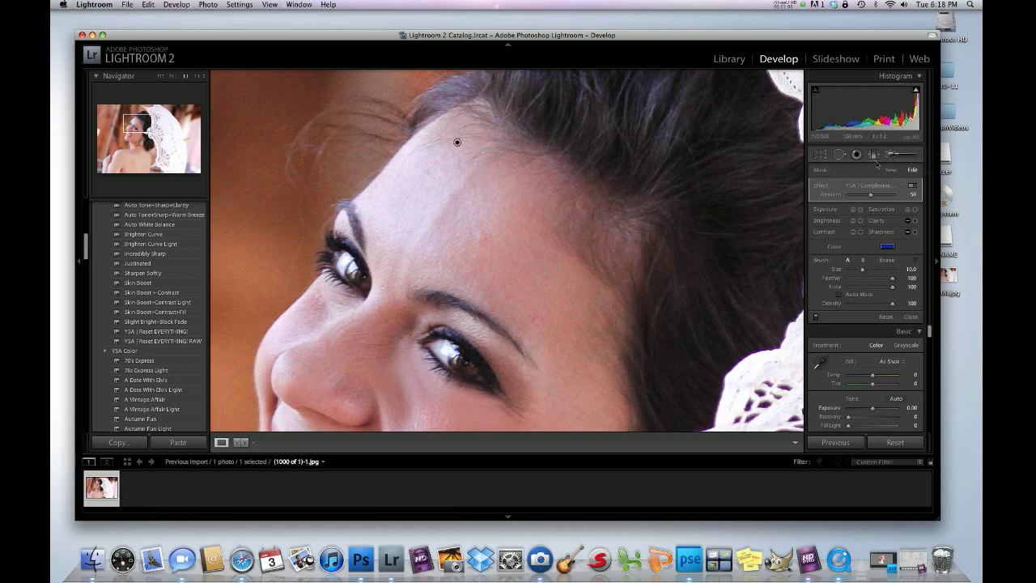
Smooth the bride's cheek below the eye by painting a new complexion adjustment over it.
{"action": "left_click", "coordinate": [890, 155]}
{"action": "scroll", "coordinate": [562, 260], "scroll_direction": "down", "scroll_amount": 5}
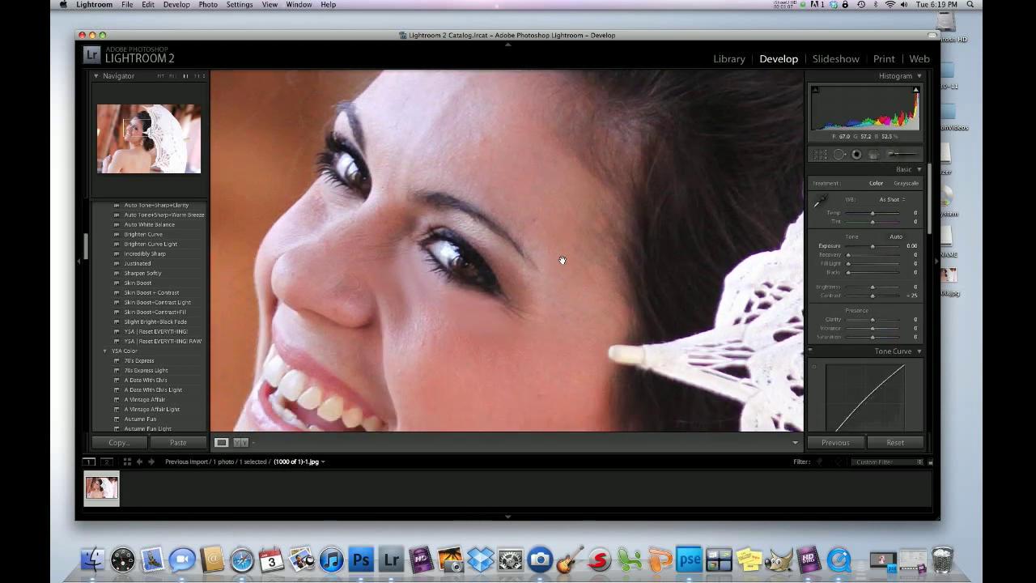
{"action": "left_click", "coordinate": [893, 155]}
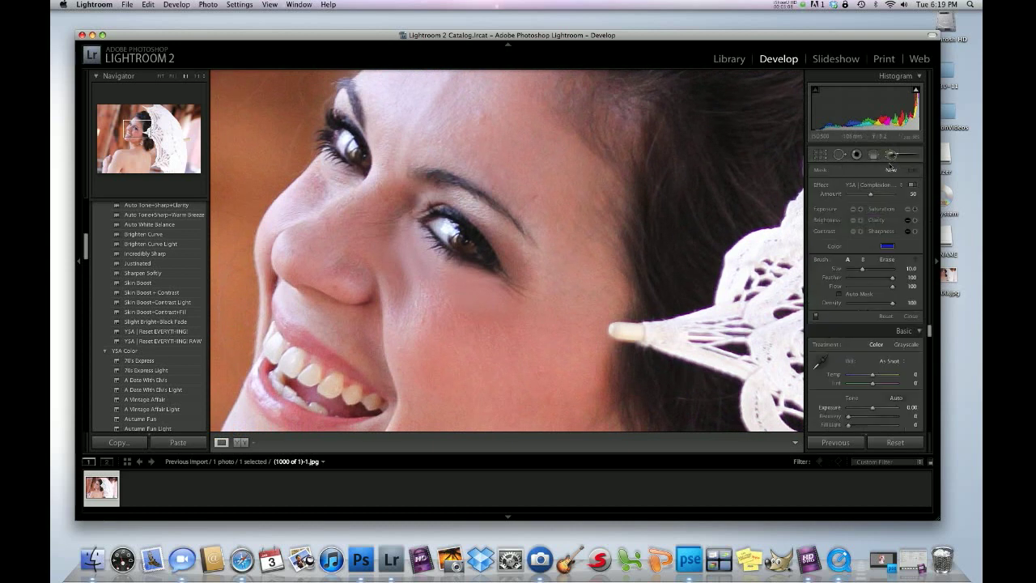
{"action": "mouse_move", "coordinate": [408, 286]}
{"action": "left_mouse_down"}
{"action": "mouse_move", "coordinate": [431, 321]}
{"action": "mouse_move", "coordinate": [382, 213]}
{"action": "mouse_move", "coordinate": [355, 215]}
{"action": "mouse_move", "coordinate": [396, 129]}
{"action": "mouse_move", "coordinate": [390, 167]}
{"action": "mouse_move", "coordinate": [304, 247]}
{"action": "mouse_move", "coordinate": [322, 271]}
{"action": "mouse_move", "coordinate": [401, 292]}
{"action": "mouse_move", "coordinate": [411, 381]}
{"action": "mouse_move", "coordinate": [446, 313]}
{"action": "mouse_move", "coordinate": [488, 340]}
{"action": "mouse_move", "coordinate": [544, 319]}
{"action": "mouse_move", "coordinate": [559, 338]}
{"action": "mouse_move", "coordinate": [592, 281]}
{"action": "mouse_move", "coordinate": [552, 263]}
{"action": "mouse_move", "coordinate": [547, 184]}
{"action": "mouse_move", "coordinate": [556, 364]}
{"action": "mouse_move", "coordinate": [576, 392]}
{"action": "mouse_move", "coordinate": [475, 415]}
{"action": "mouse_move", "coordinate": [446, 399]}
{"action": "mouse_move", "coordinate": [416, 375]}
{"action": "mouse_move", "coordinate": [407, 307]}
{"action": "mouse_move", "coordinate": [474, 349]}
{"action": "mouse_move", "coordinate": [551, 355]}
{"action": "mouse_move", "coordinate": [576, 378]}
{"action": "left_mouse_up"}
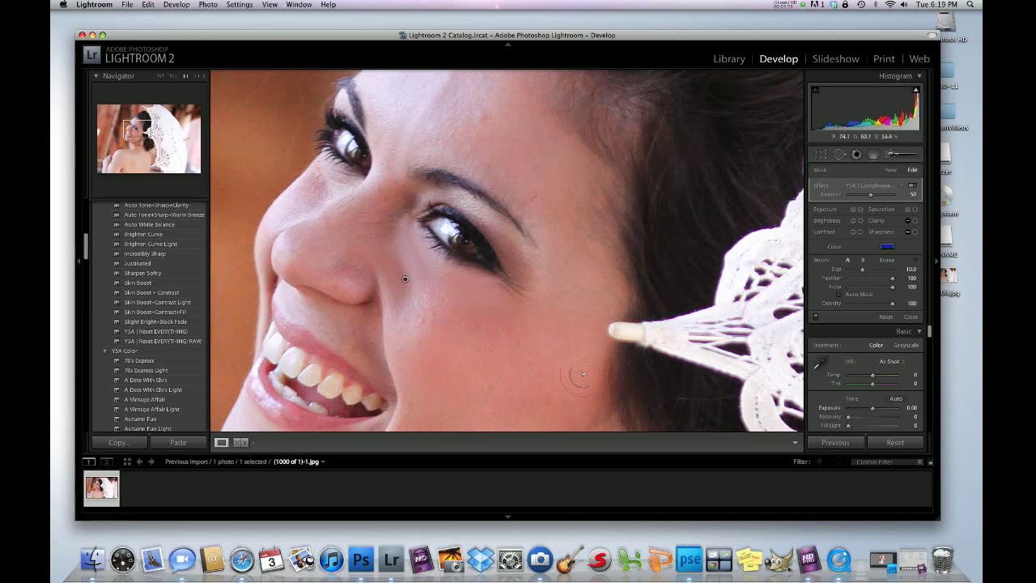
Paint another complexion adjustment over the lower cheek near the ear, the chin and the skin around the mouth.
{"action": "left_click", "coordinate": [891, 154]}
{"action": "scroll", "coordinate": [497, 343], "scroll_direction": "down", "scroll_amount": 5}
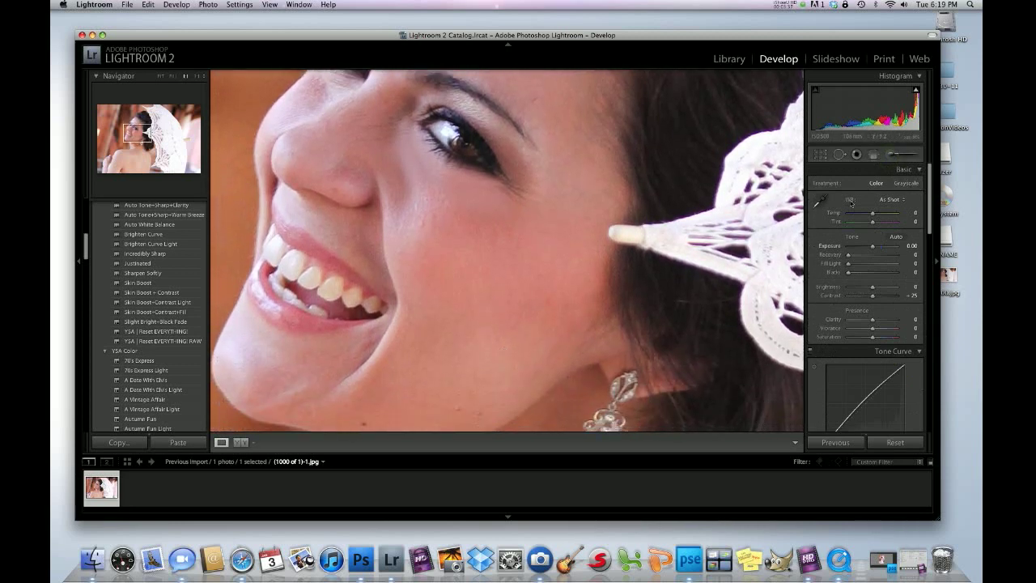
{"action": "left_click", "coordinate": [889, 155]}
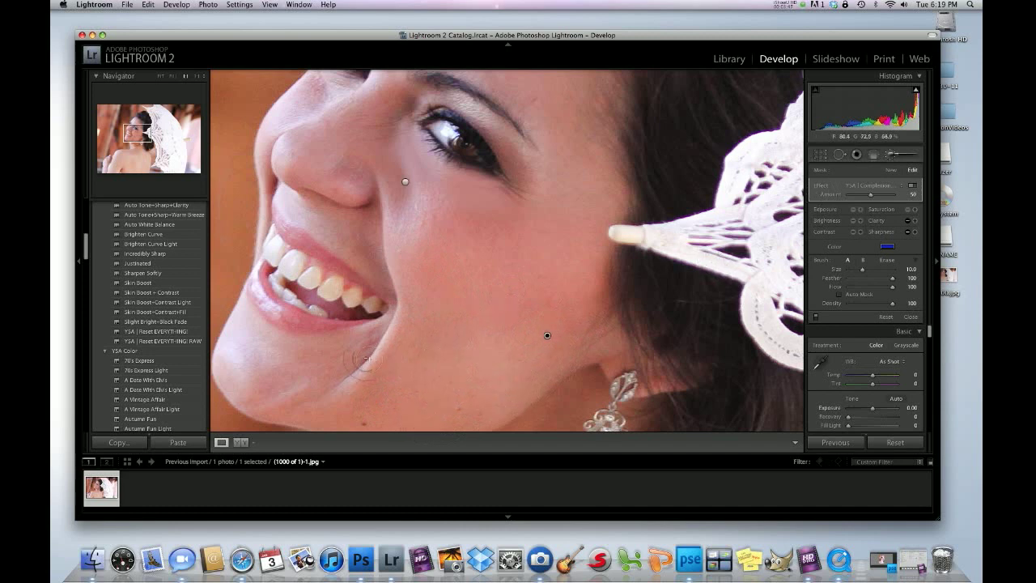
{"action": "mouse_move", "coordinate": [346, 356]}
{"action": "left_mouse_down"}
{"action": "mouse_move", "coordinate": [261, 378]}
{"action": "mouse_move", "coordinate": [240, 369]}
{"action": "mouse_move", "coordinate": [243, 344]}
{"action": "mouse_move", "coordinate": [238, 357]}
{"action": "mouse_move", "coordinate": [246, 384]}
{"action": "mouse_move", "coordinate": [287, 393]}
{"action": "mouse_move", "coordinate": [293, 362]}
{"action": "mouse_move", "coordinate": [335, 360]}
{"action": "mouse_move", "coordinate": [285, 399]}
{"action": "mouse_move", "coordinate": [387, 409]}
{"action": "left_mouse_up"}
{"action": "mouse_move", "coordinate": [303, 219]}
{"action": "left_mouse_down"}
{"action": "mouse_move", "coordinate": [360, 234]}
{"action": "mouse_move", "coordinate": [340, 231]}
{"action": "mouse_move", "coordinate": [288, 152]}
{"action": "mouse_move", "coordinate": [308, 102]}
{"action": "mouse_move", "coordinate": [297, 193]}
{"action": "mouse_move", "coordinate": [331, 187]}
{"action": "mouse_move", "coordinate": [316, 182]}
{"action": "mouse_move", "coordinate": [488, 332]}
{"action": "mouse_move", "coordinate": [547, 335]}
{"action": "left_mouse_up"}
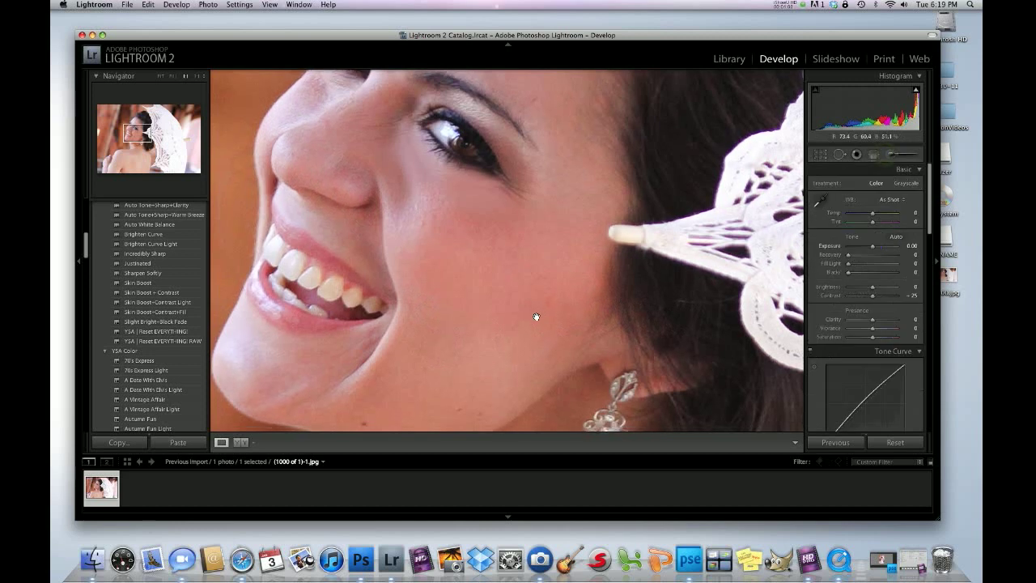
Add a complexion adjustment along the lower jawline and chin, and close the Adjustment Brush.
{"action": "scroll", "coordinate": [536, 315], "scroll_direction": "down", "scroll_amount": 4}
{"action": "left_click", "coordinate": [893, 154]}
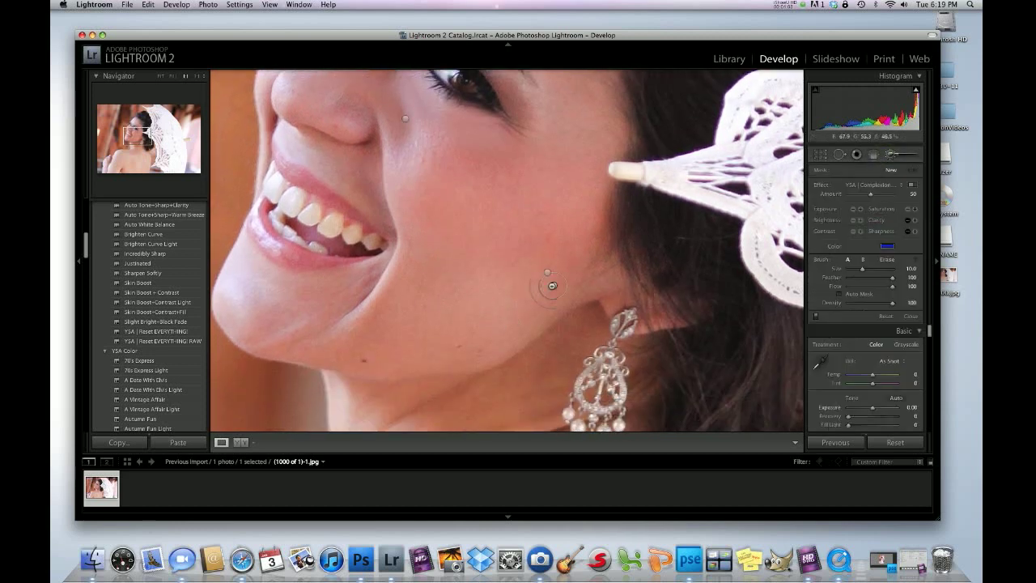
{"action": "mouse_move", "coordinate": [469, 350]}
{"action": "left_mouse_down"}
{"action": "mouse_move", "coordinate": [305, 350]}
{"action": "mouse_move", "coordinate": [415, 308]}
{"action": "mouse_move", "coordinate": [381, 316]}
{"action": "mouse_move", "coordinate": [436, 259]}
{"action": "left_mouse_up"}
{"action": "mouse_move", "coordinate": [369, 319]}
{"action": "left_mouse_down"}
{"action": "mouse_move", "coordinate": [413, 316]}
{"action": "mouse_move", "coordinate": [461, 340]}
{"action": "left_mouse_up"}
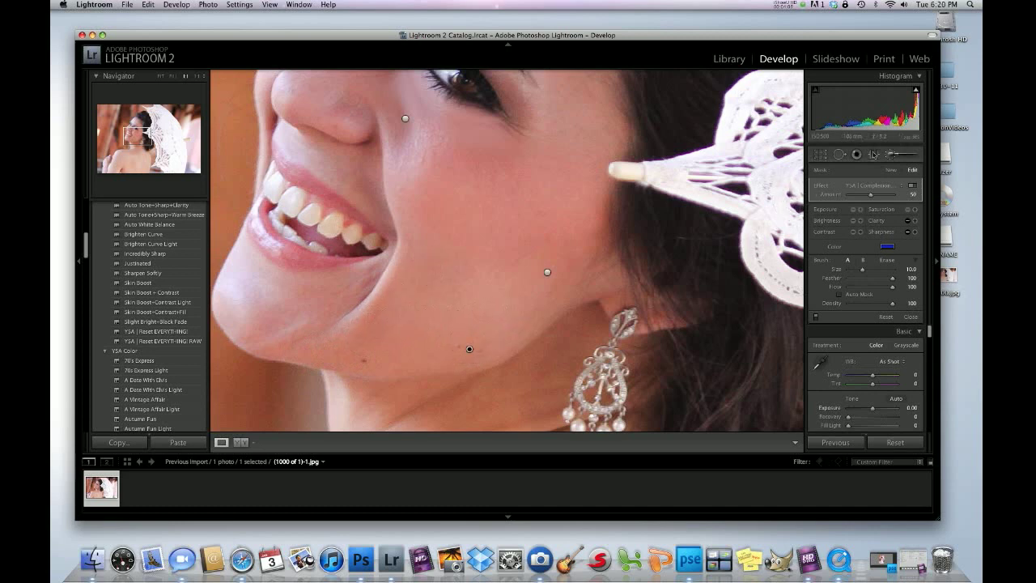
{"action": "key", "text": "k"}
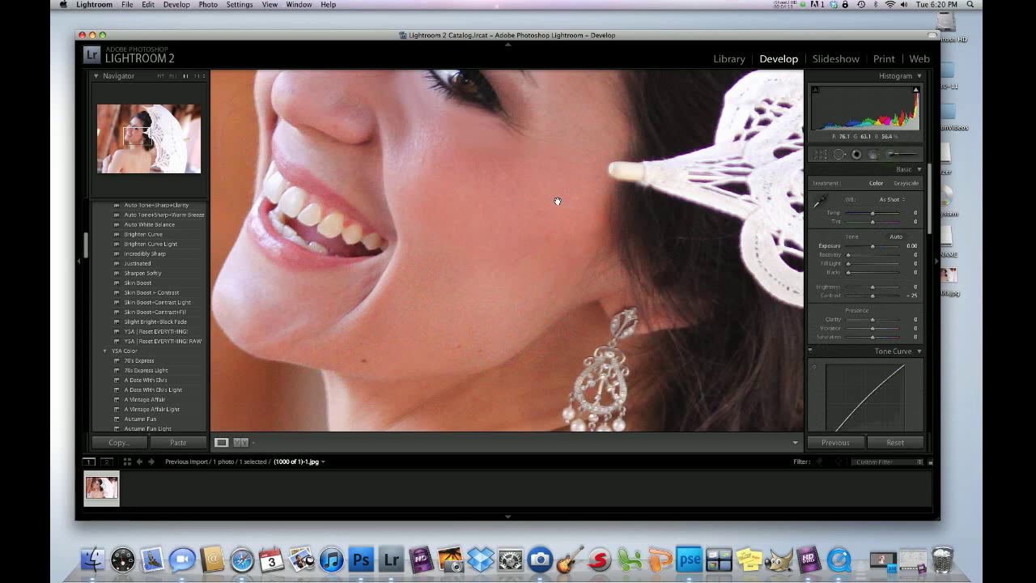
Paint a complexion adjustment over the bride's bare shoulder and upper back.
{"action": "key", "text": "super+minus"}
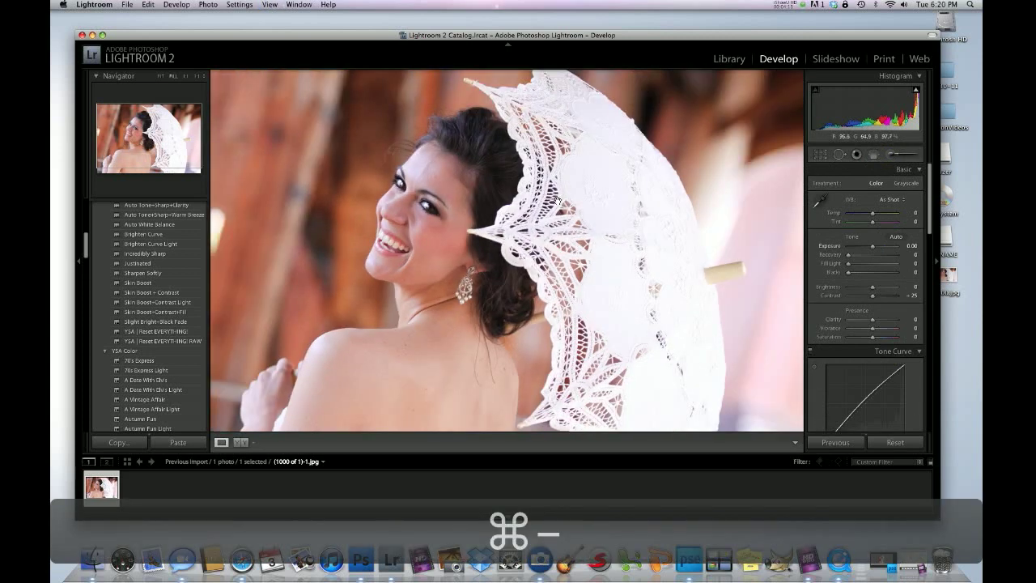
{"action": "key", "text": "k"}
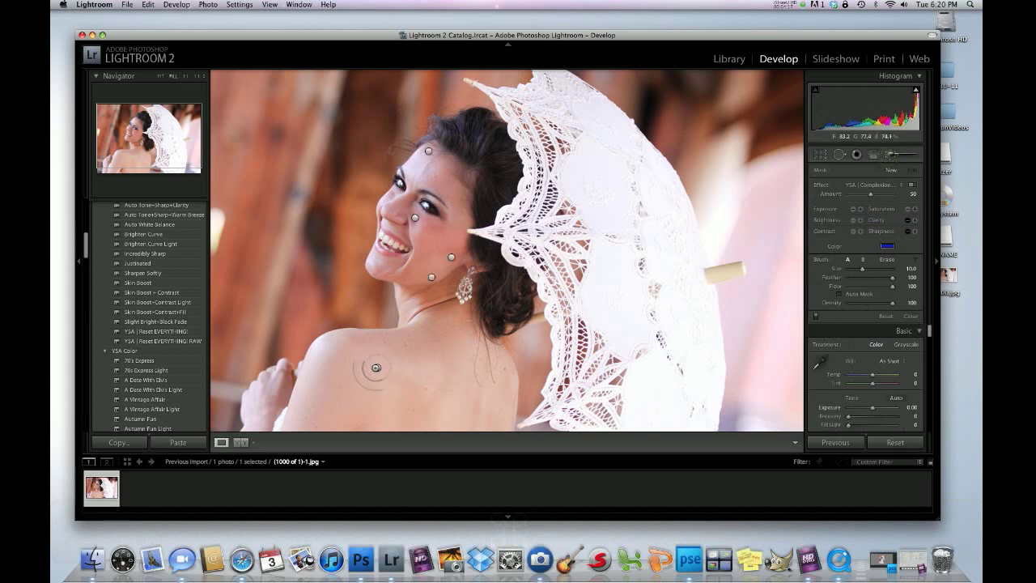
{"action": "left_click", "coordinate": [336, 356]}
{"action": "mouse_move", "coordinate": [392, 356]}
{"action": "left_mouse_down"}
{"action": "mouse_move", "coordinate": [430, 335]}
{"action": "mouse_move", "coordinate": [453, 341]}
{"action": "mouse_move", "coordinate": [490, 395]}
{"action": "mouse_move", "coordinate": [355, 417]}
{"action": "mouse_move", "coordinate": [358, 385]}
{"action": "mouse_move", "coordinate": [342, 386]}
{"action": "mouse_move", "coordinate": [311, 423]}
{"action": "mouse_move", "coordinate": [331, 369]}
{"action": "mouse_move", "coordinate": [437, 345]}
{"action": "mouse_move", "coordinate": [443, 381]}
{"action": "mouse_move", "coordinate": [492, 371]}
{"action": "mouse_move", "coordinate": [486, 420]}
{"action": "mouse_move", "coordinate": [387, 399]}
{"action": "mouse_move", "coordinate": [429, 368]}
{"action": "mouse_move", "coordinate": [408, 365]}
{"action": "mouse_move", "coordinate": [421, 310]}
{"action": "mouse_move", "coordinate": [415, 334]}
{"action": "mouse_move", "coordinate": [429, 317]}
{"action": "mouse_move", "coordinate": [446, 330]}
{"action": "mouse_move", "coordinate": [453, 367]}
{"action": "mouse_move", "coordinate": [487, 376]}
{"action": "mouse_move", "coordinate": [489, 414]}
{"action": "mouse_move", "coordinate": [421, 401]}
{"action": "mouse_move", "coordinate": [347, 409]}
{"action": "mouse_move", "coordinate": [398, 356]}
{"action": "mouse_move", "coordinate": [316, 427]}
{"action": "left_mouse_up"}
Compare the retouched photo with the original side by side with brush pins hidden, and return to the single-image view.
{"action": "left_click", "coordinate": [240, 442]}
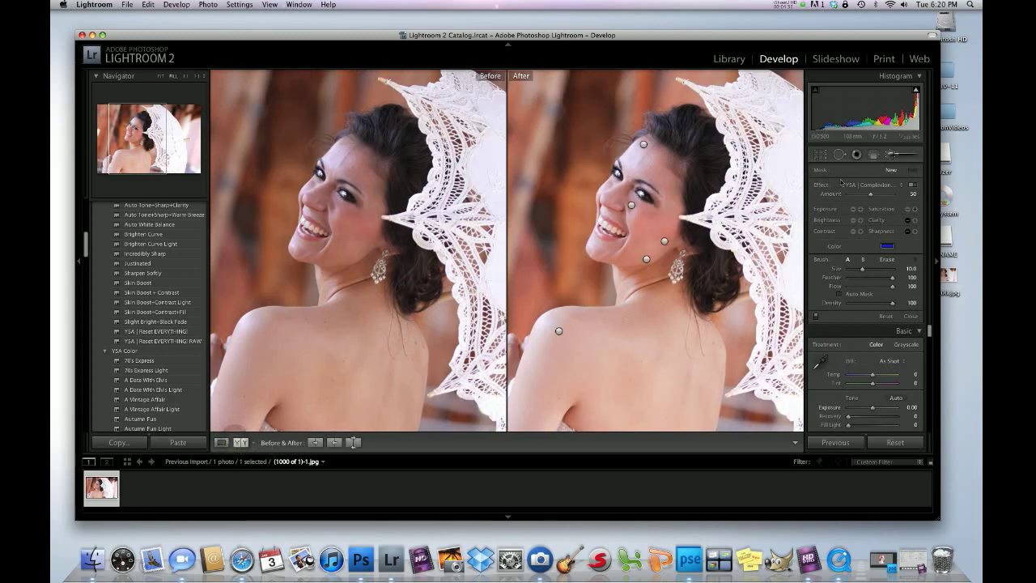
{"action": "left_click", "coordinate": [889, 155]}
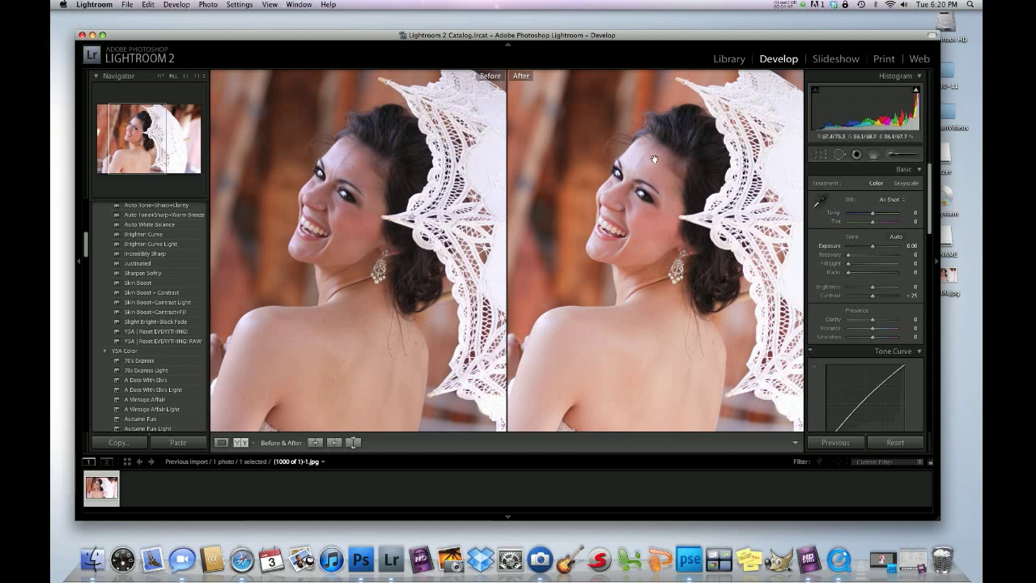
{"action": "left_click", "coordinate": [220, 443]}
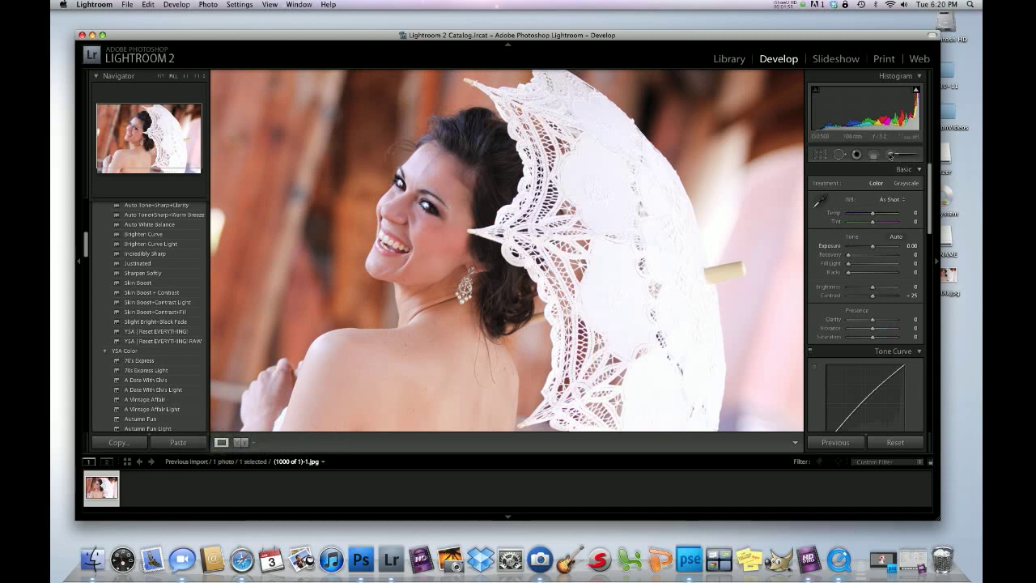
Paint a second YSA | Complexion Brush adjustment on the forehead with the brush size reduced to 7.
{"action": "left_click", "coordinate": [891, 155]}
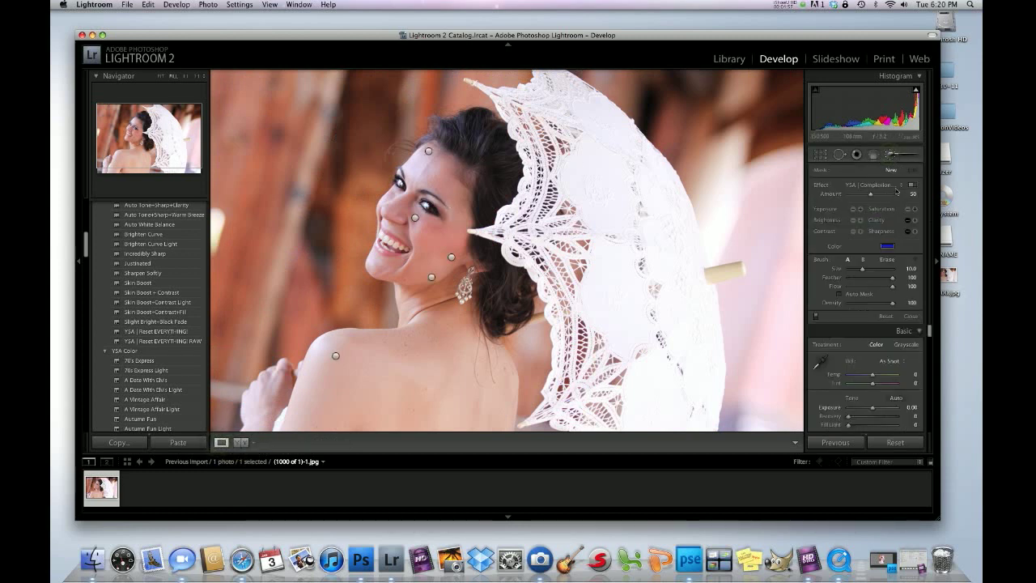
{"action": "left_click", "coordinate": [900, 186]}
{"action": "left_click", "coordinate": [899, 181]}
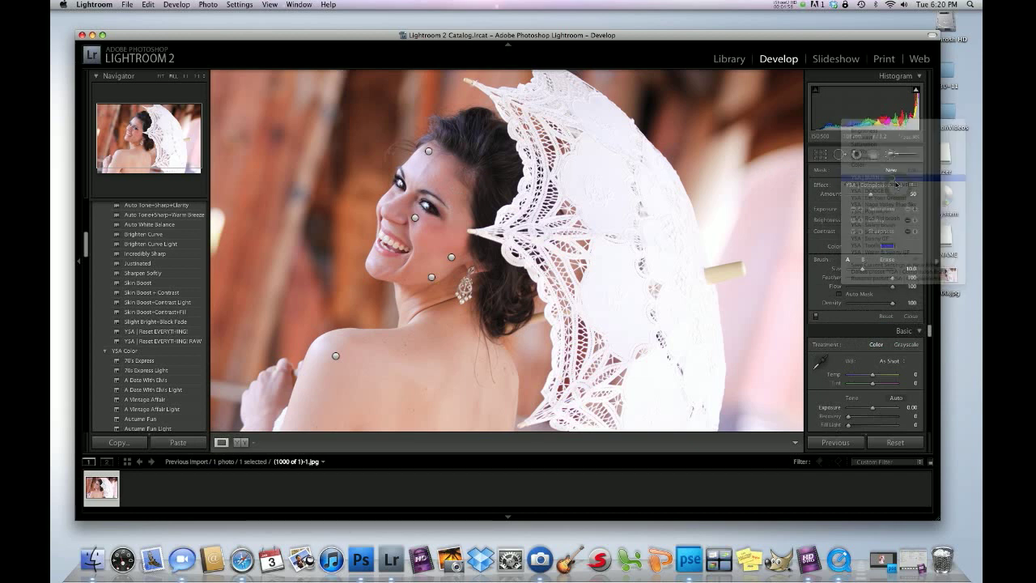
{"action": "left_click", "coordinate": [888, 186]}
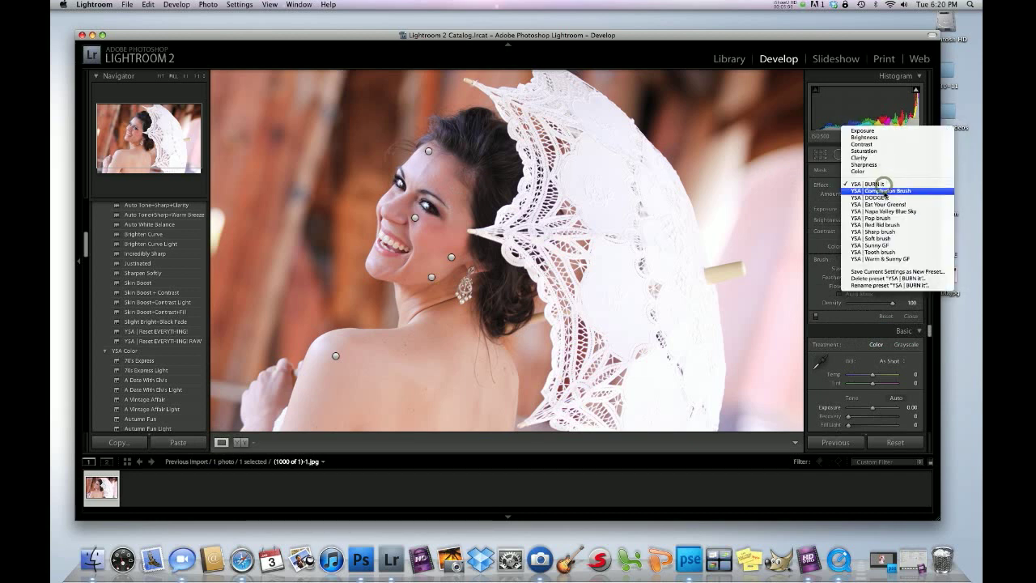
{"action": "left_click", "coordinate": [880, 186]}
{"action": "key", "text": "bracketleft"}
{"action": "key", "text": "bracketleft"}
{"action": "key", "text": "bracketleft"}
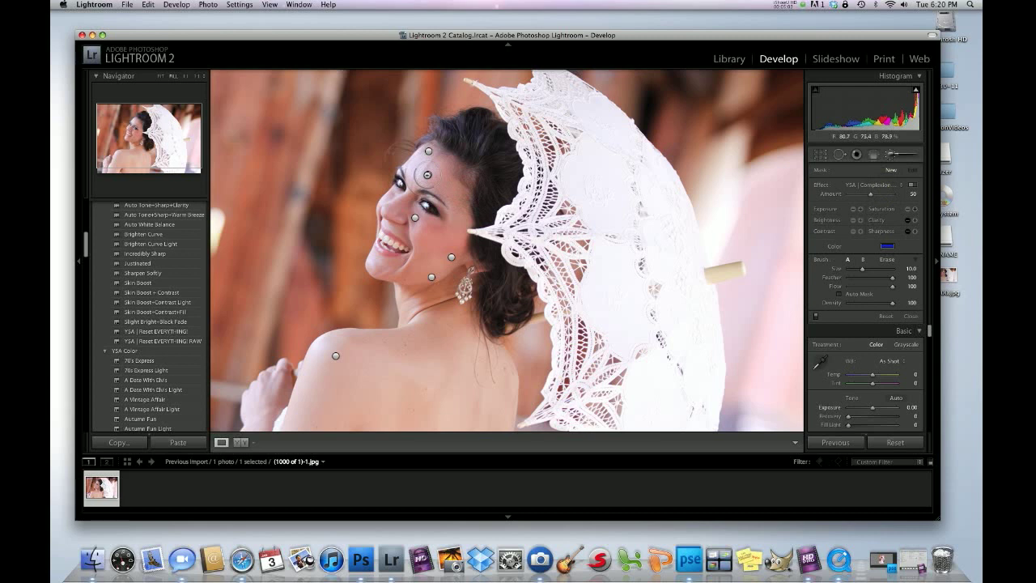
{"action": "mouse_move", "coordinate": [429, 170]}
{"action": "left_mouse_down"}
{"action": "mouse_move", "coordinate": [457, 204]}
{"action": "mouse_move", "coordinate": [425, 175]}
{"action": "mouse_move", "coordinate": [432, 162]}
{"action": "mouse_move", "coordinate": [450, 181]}
{"action": "mouse_move", "coordinate": [454, 233]}
{"action": "mouse_move", "coordinate": [444, 250]}
{"action": "mouse_move", "coordinate": [422, 227]}
{"action": "mouse_move", "coordinate": [430, 257]}
{"action": "mouse_move", "coordinate": [415, 268]}
{"action": "mouse_move", "coordinate": [454, 246]}
{"action": "mouse_move", "coordinate": [430, 262]}
{"action": "mouse_move", "coordinate": [428, 234]}
{"action": "mouse_move", "coordinate": [458, 229]}
{"action": "mouse_move", "coordinate": [455, 199]}
{"action": "mouse_move", "coordinate": [427, 165]}
{"action": "mouse_move", "coordinate": [373, 169]}
{"action": "left_mouse_up"}
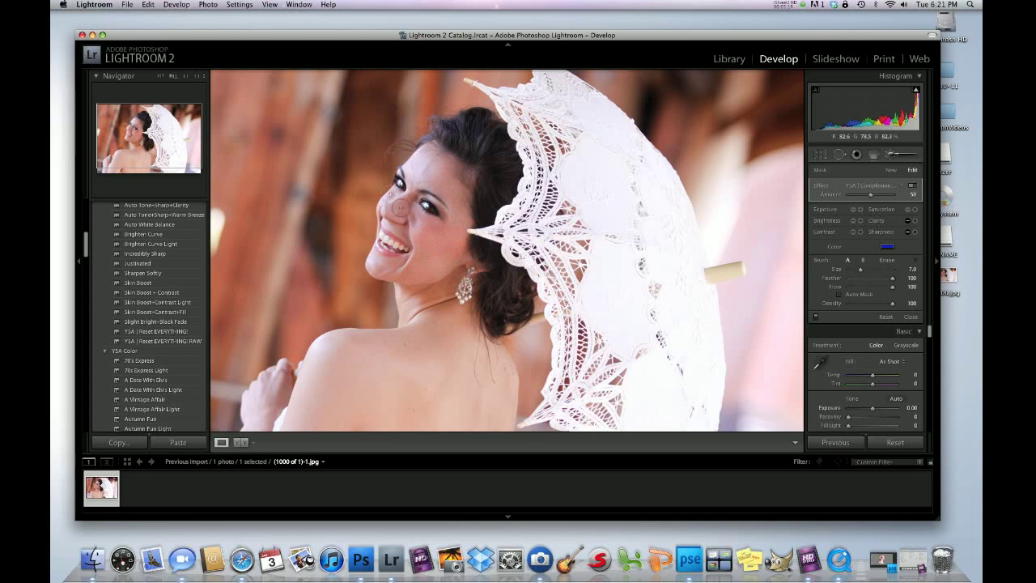
Reduce the brush size to 4, extend the complexion adjustment over the nose and cheek, and undo the last stroke.
{"action": "key", "text": "bracketleft"}
{"action": "key", "text": "bracketleft"}
{"action": "mouse_move", "coordinate": [430, 227]}
{"action": "left_mouse_down"}
{"action": "mouse_move", "coordinate": [408, 198]}
{"action": "mouse_move", "coordinate": [401, 213]}
{"action": "mouse_move", "coordinate": [387, 210]}
{"action": "mouse_move", "coordinate": [411, 199]}
{"action": "left_mouse_up"}
{"action": "left_click_drag", "start_coordinate": [403, 233], "coordinate": [440, 260]}
{"action": "key", "text": "super+z"}
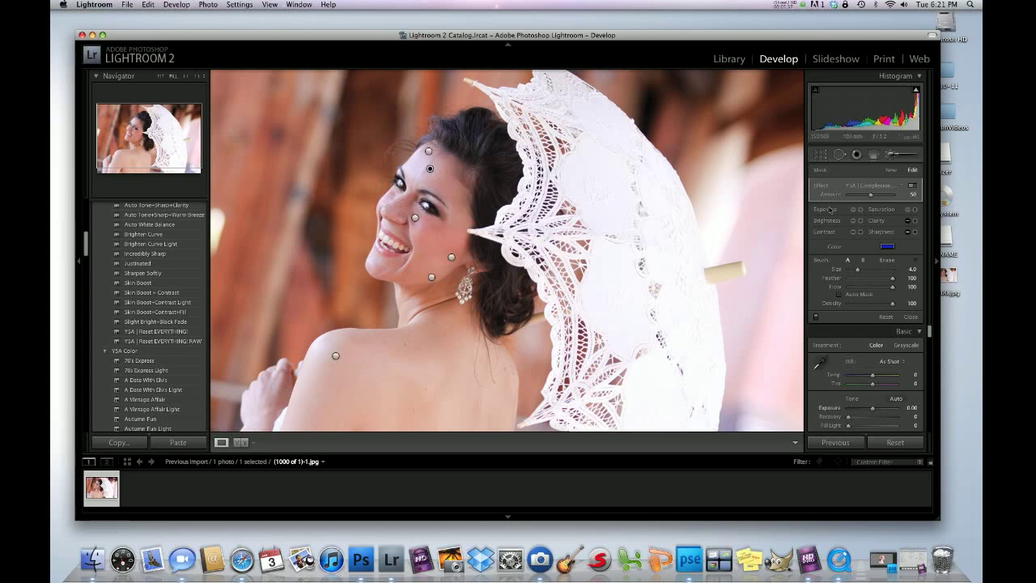
Start a new Adjustment Brush mask with the YSA | Soft brush effect at amount 100.
{"action": "left_click", "coordinate": [891, 156]}
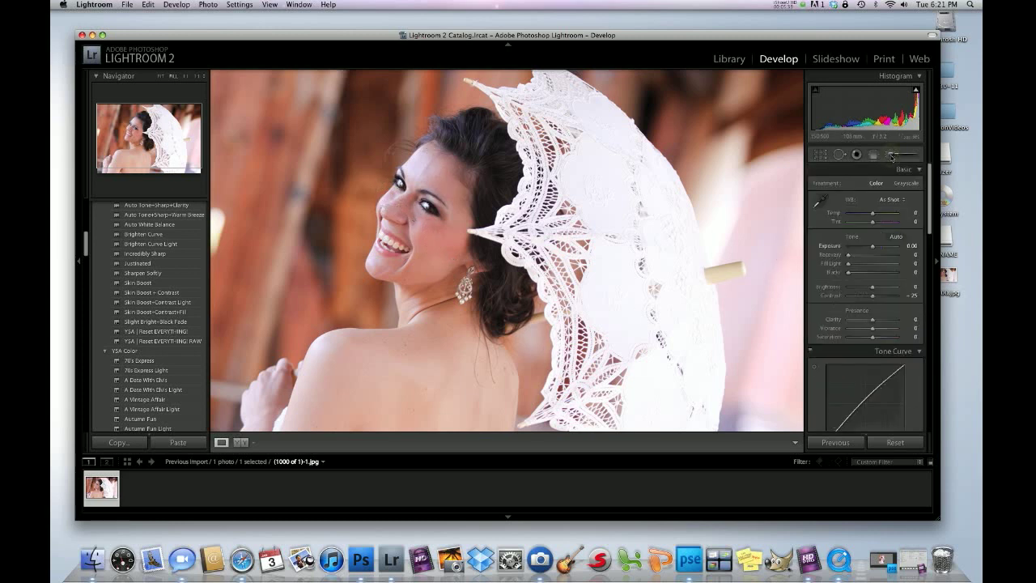
{"action": "left_click", "coordinate": [891, 155]}
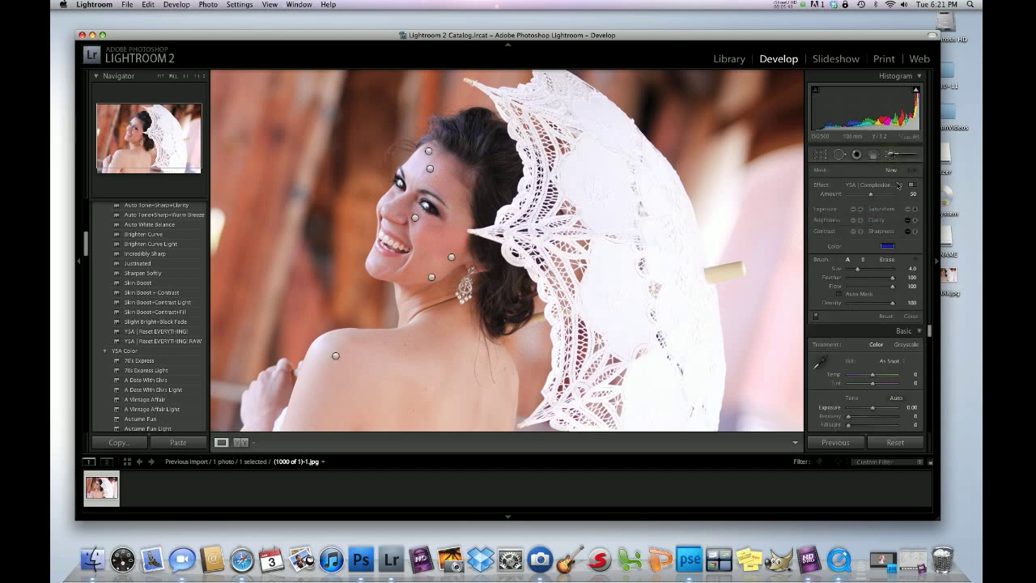
{"action": "left_click", "coordinate": [898, 185]}
{"action": "left_click", "coordinate": [886, 179]}
{"action": "left_click", "coordinate": [886, 186]}
{"action": "left_click", "coordinate": [880, 185]}
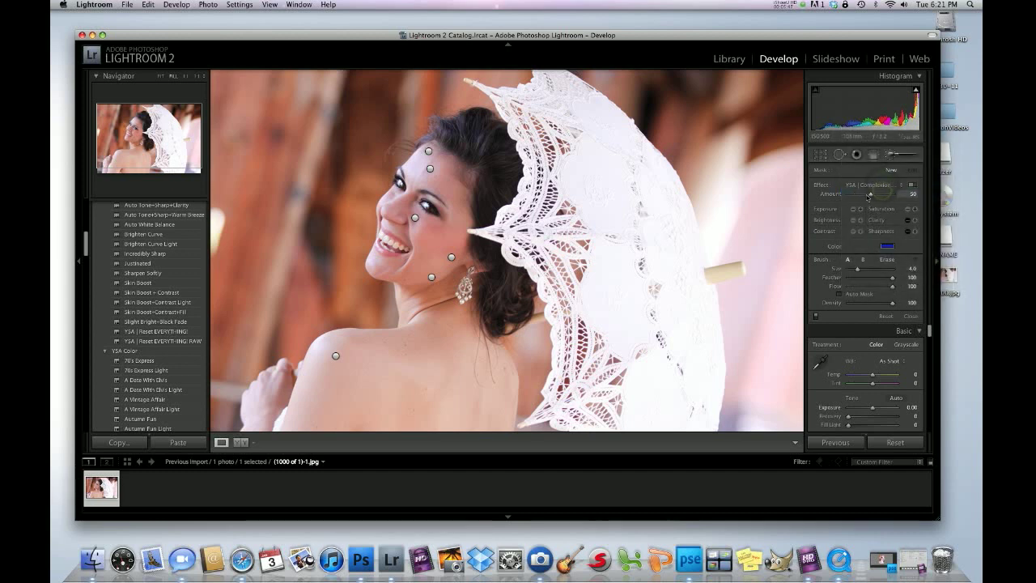
{"action": "left_click", "coordinate": [430, 168]}
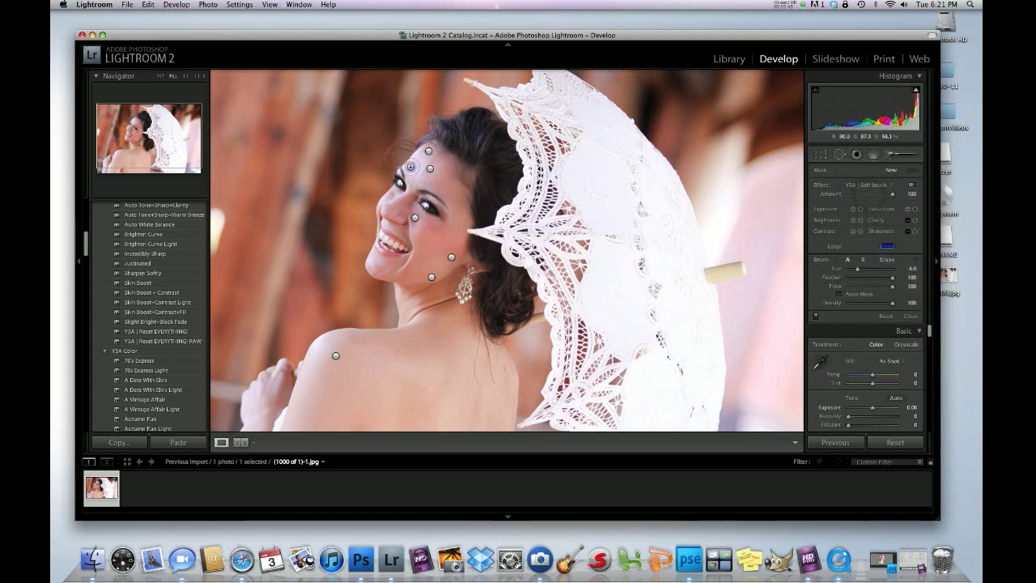
Paint the YSA | Soft brush adjustment over the bride's forehead, temple, cheek and jawline with brush size 4.
{"action": "mouse_move", "coordinate": [422, 171]}
{"action": "left_mouse_down"}
{"action": "mouse_move", "coordinate": [418, 160]}
{"action": "mouse_move", "coordinate": [448, 189]}
{"action": "left_mouse_up"}
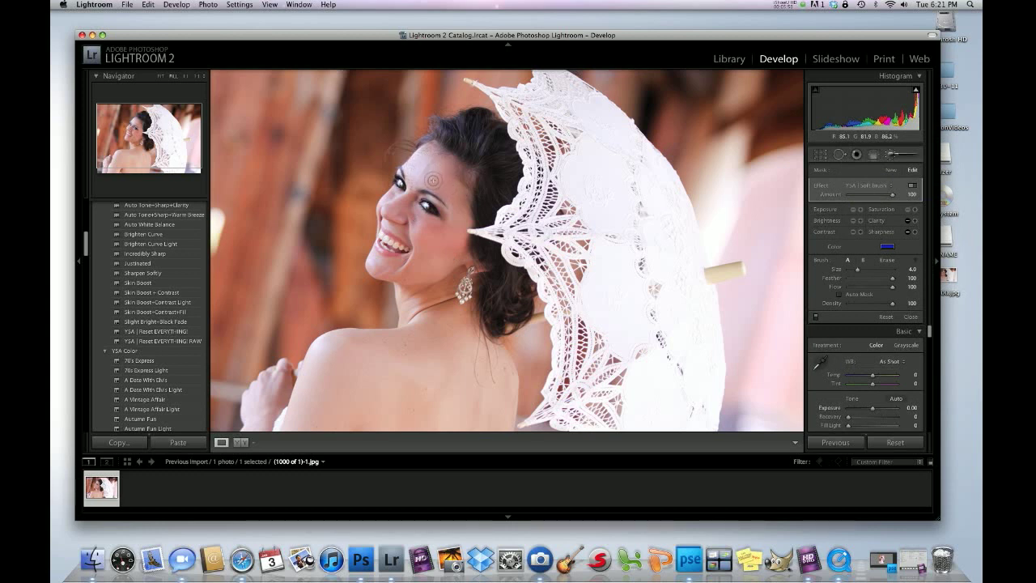
{"action": "mouse_move", "coordinate": [440, 164]}
{"action": "left_mouse_down"}
{"action": "mouse_move", "coordinate": [421, 172]}
{"action": "mouse_move", "coordinate": [448, 192]}
{"action": "mouse_move", "coordinate": [456, 222]}
{"action": "left_mouse_up"}
{"action": "mouse_move", "coordinate": [374, 262]}
{"action": "left_mouse_down"}
{"action": "mouse_move", "coordinate": [388, 230]}
{"action": "mouse_move", "coordinate": [400, 232]}
{"action": "mouse_move", "coordinate": [396, 206]}
{"action": "mouse_move", "coordinate": [388, 212]}
{"action": "left_mouse_up"}
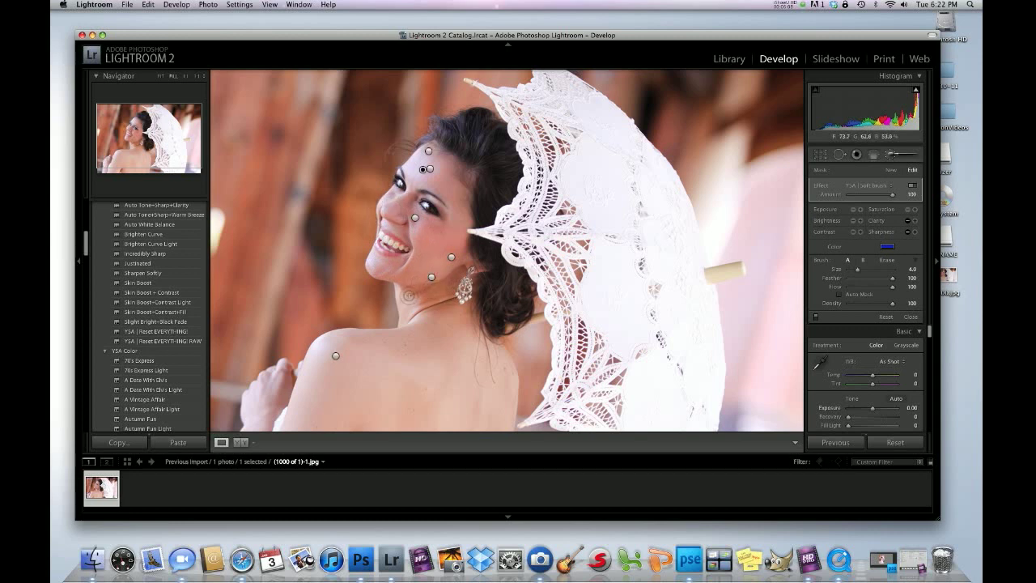
{"action": "mouse_move", "coordinate": [410, 290]}
{"action": "left_mouse_down"}
{"action": "mouse_move", "coordinate": [405, 301]}
{"action": "mouse_move", "coordinate": [456, 273]}
{"action": "left_mouse_up"}
{"action": "left_click_drag", "start_coordinate": [529, 264], "coordinate": [623, 282]}
Close the brush adjustments, compare the retouched photo with the original side by side, and return to the single-image view.
{"action": "left_click", "coordinate": [891, 154]}
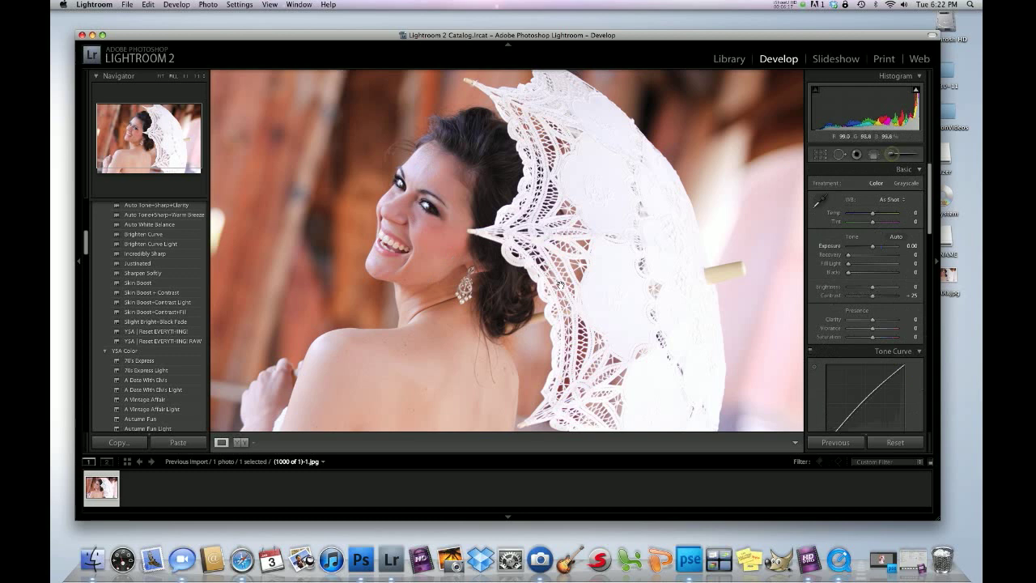
{"action": "left_click", "coordinate": [240, 442]}
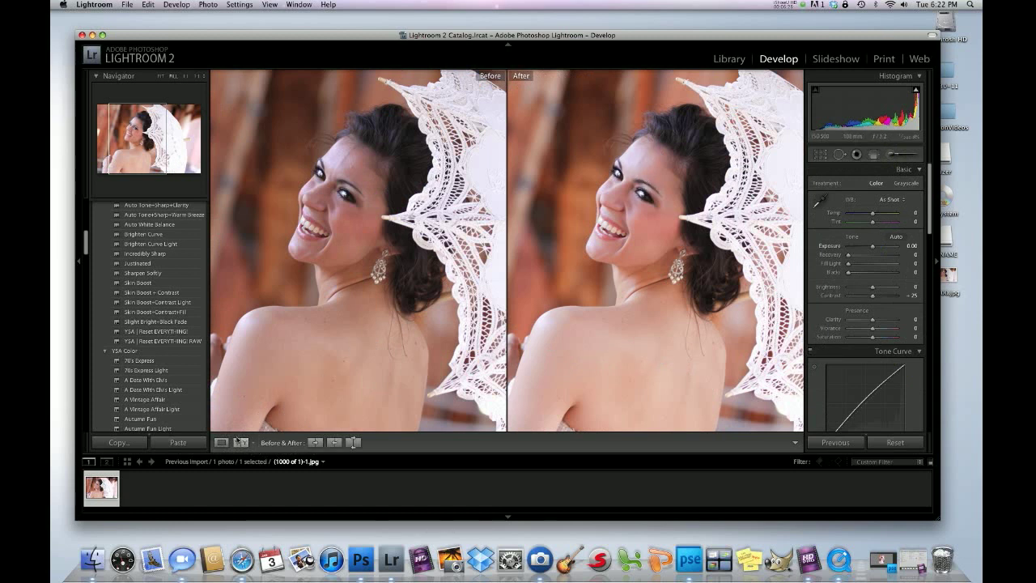
{"action": "left_click", "coordinate": [221, 442]}
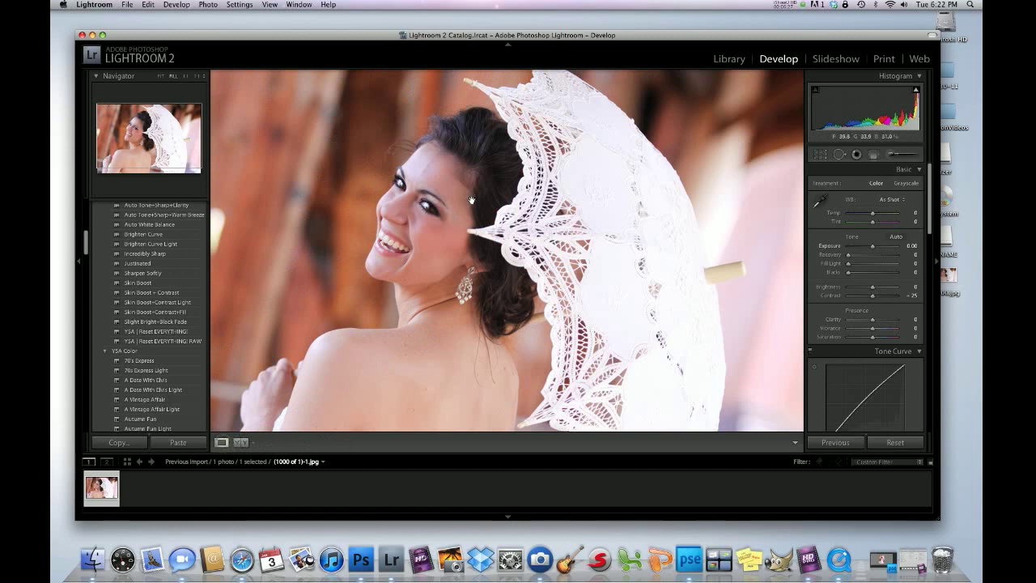
Paint another YSA | Soft brush adjustment from the forehead down over the face and shoulder, using brush size 6 and amount 100.
{"action": "left_click", "coordinate": [893, 156]}
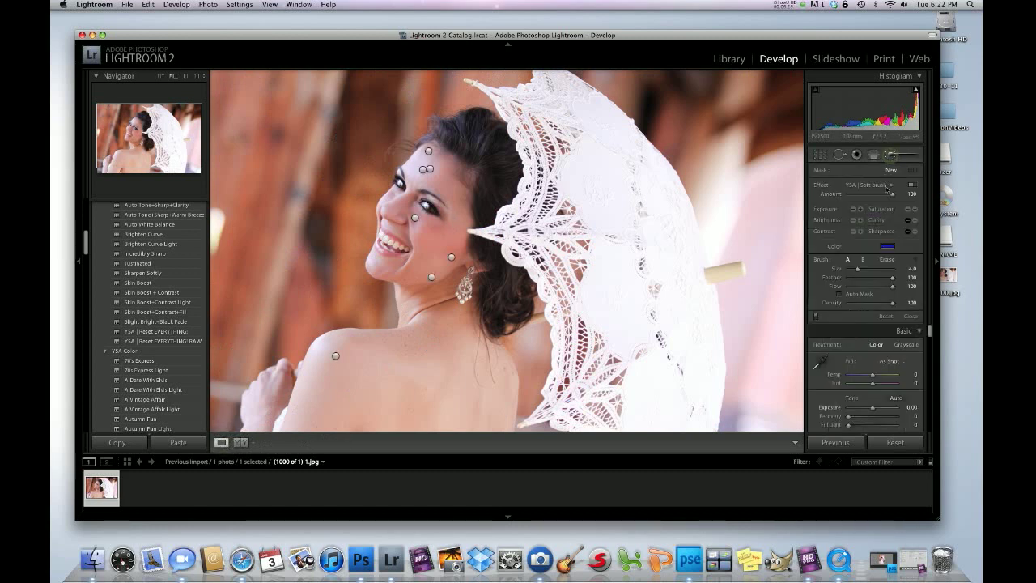
{"action": "left_click", "coordinate": [892, 186]}
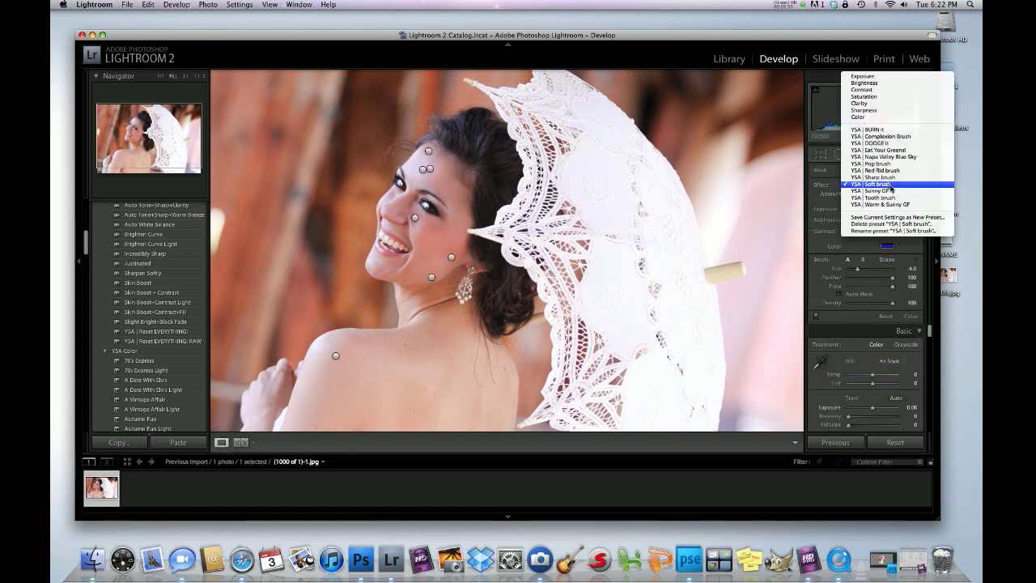
{"action": "left_click", "coordinate": [897, 138]}
{"action": "left_click_drag", "start_coordinate": [894, 195], "coordinate": [896, 194]}
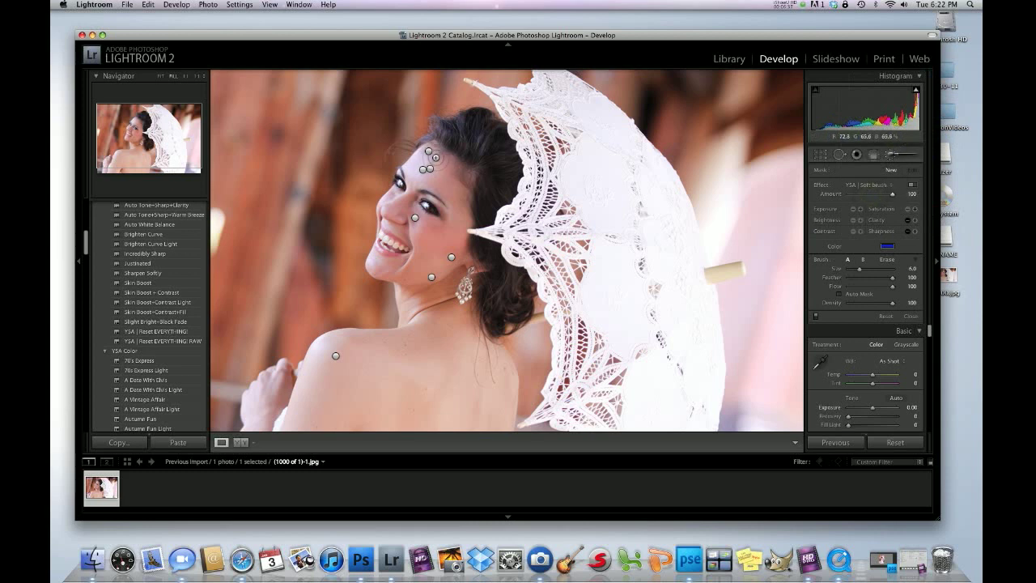
{"action": "mouse_move", "coordinate": [434, 160]}
{"action": "left_mouse_down"}
{"action": "mouse_move", "coordinate": [426, 170]}
{"action": "mouse_move", "coordinate": [433, 161]}
{"action": "mouse_move", "coordinate": [447, 186]}
{"action": "mouse_move", "coordinate": [437, 191]}
{"action": "mouse_move", "coordinate": [419, 174]}
{"action": "mouse_move", "coordinate": [429, 159]}
{"action": "mouse_move", "coordinate": [442, 186]}
{"action": "left_mouse_up"}
{"action": "mouse_move", "coordinate": [450, 241]}
{"action": "left_mouse_down"}
{"action": "mouse_move", "coordinate": [420, 224]}
{"action": "mouse_move", "coordinate": [429, 266]}
{"action": "mouse_move", "coordinate": [408, 275]}
{"action": "mouse_move", "coordinate": [440, 262]}
{"action": "mouse_move", "coordinate": [446, 249]}
{"action": "mouse_move", "coordinate": [423, 267]}
{"action": "mouse_move", "coordinate": [388, 276]}
{"action": "mouse_move", "coordinate": [384, 266]}
{"action": "mouse_move", "coordinate": [408, 319]}
{"action": "mouse_move", "coordinate": [390, 344]}
{"action": "mouse_move", "coordinate": [333, 363]}
{"action": "left_mouse_up"}
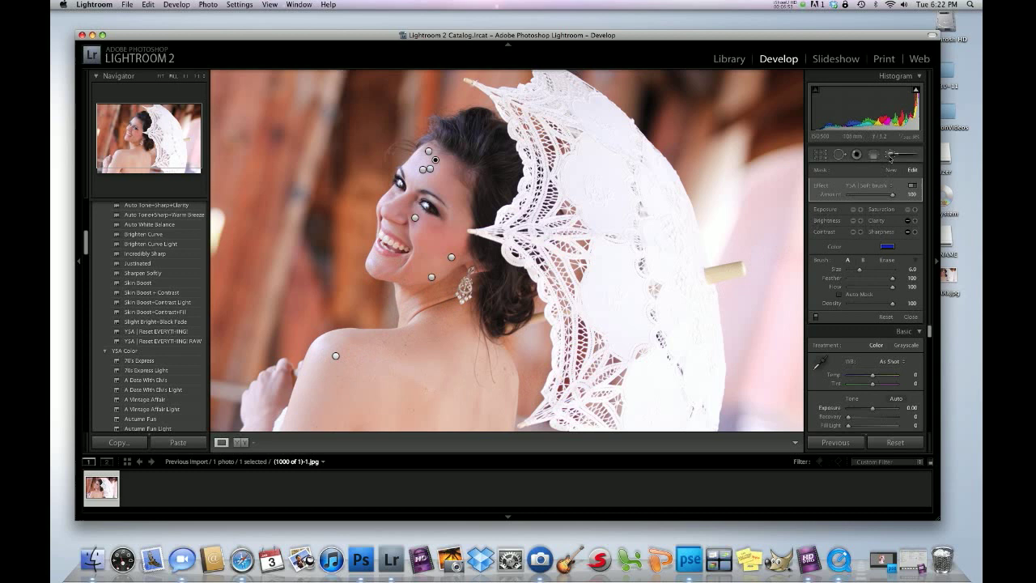
{"action": "left_click", "coordinate": [891, 155]}
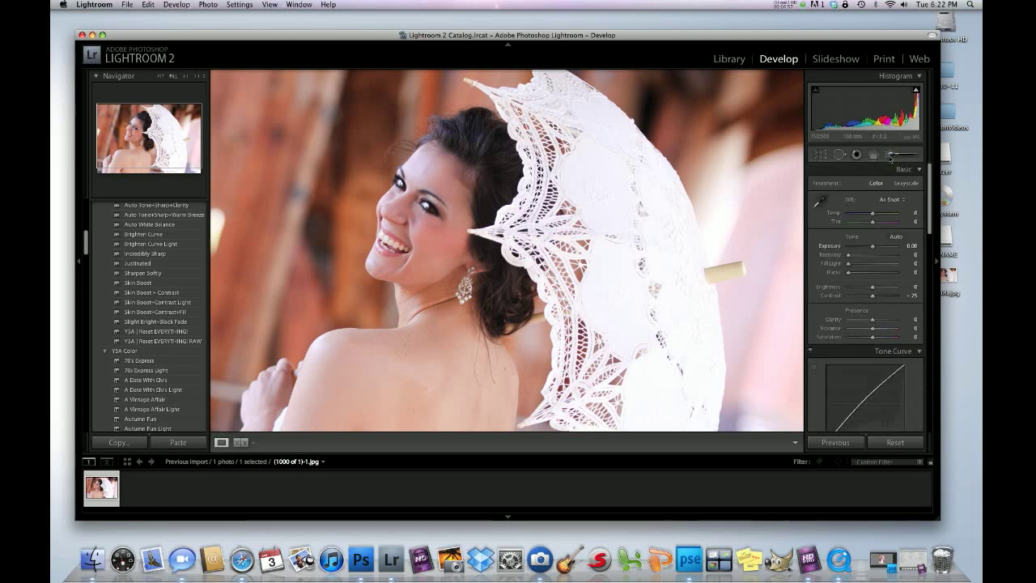
Paint a new YSA | Complexion Brush adjustment at amount 50 over the shoulder and upper back with brush size 9.
{"action": "left_click", "coordinate": [890, 155]}
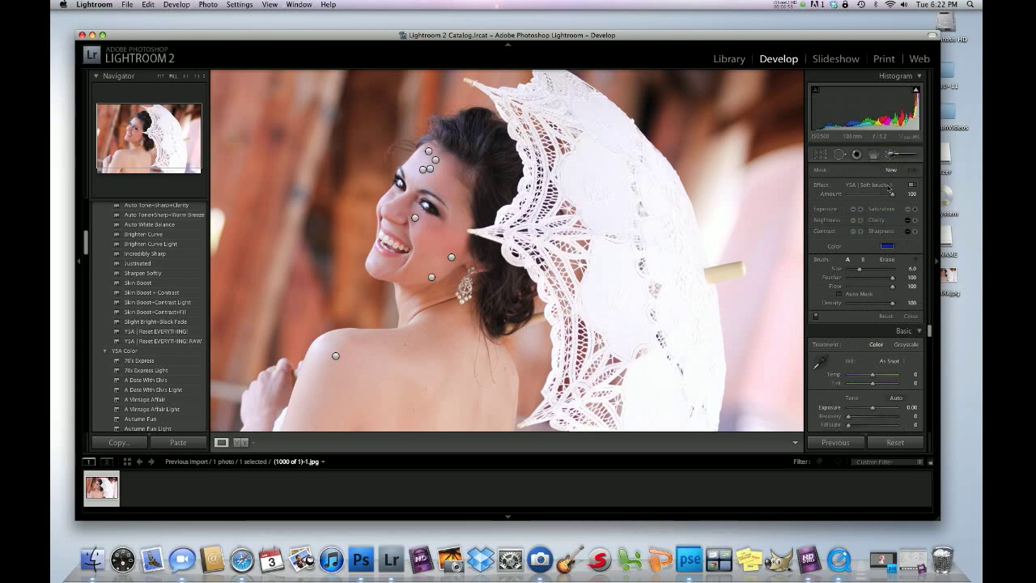
{"action": "left_click", "coordinate": [890, 187]}
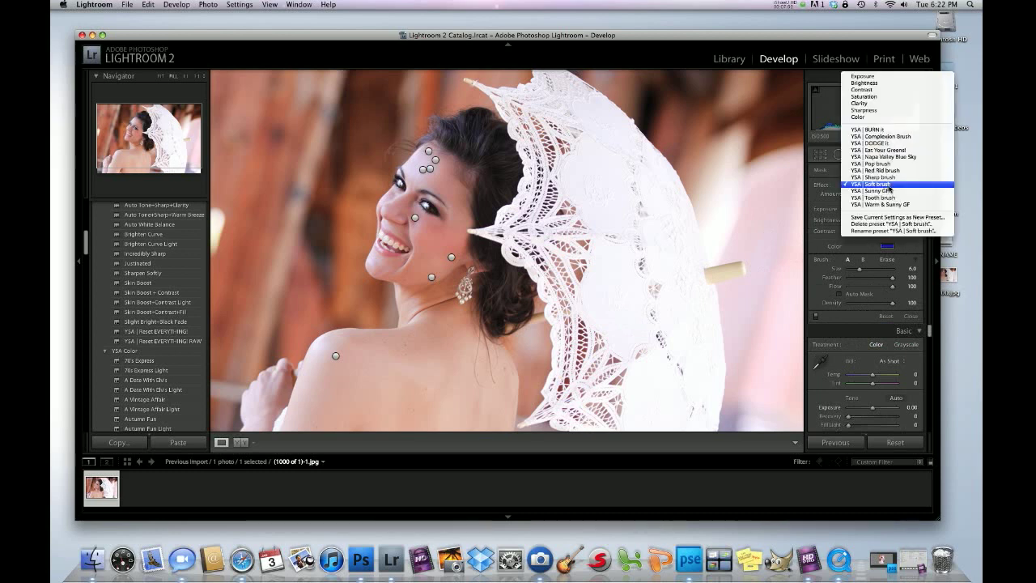
{"action": "left_click", "coordinate": [888, 137]}
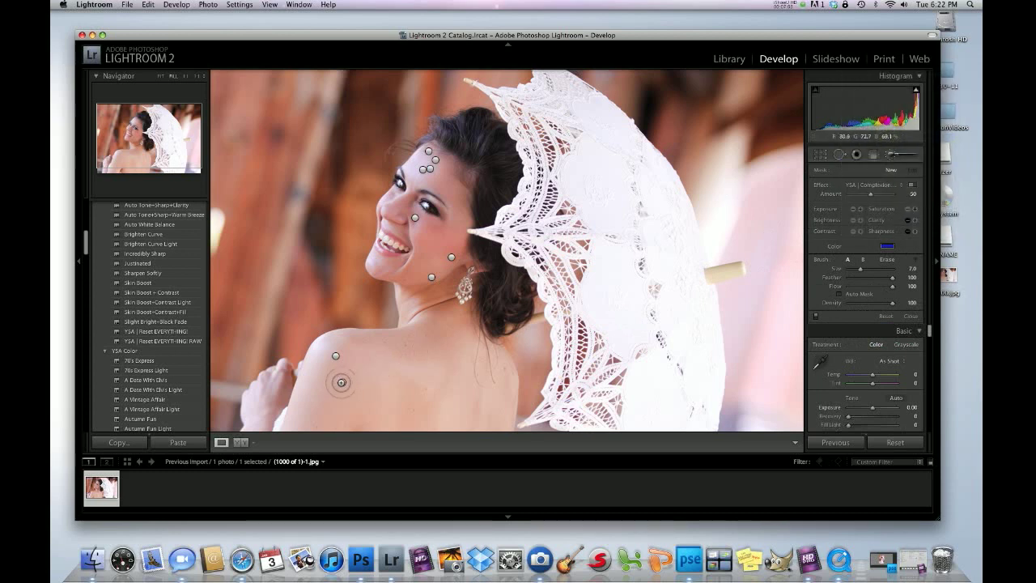
{"action": "key", "text": "bracketright"}
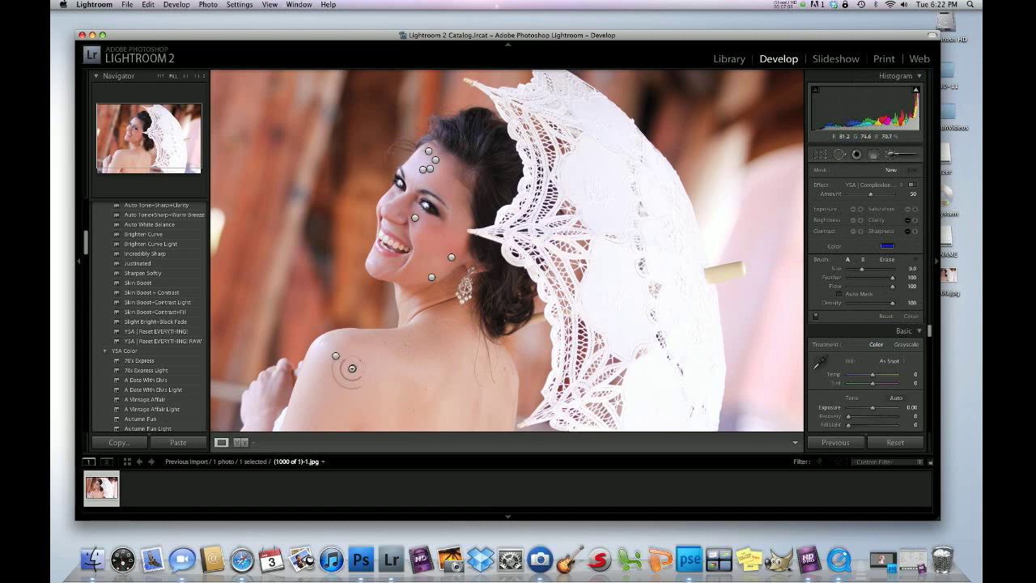
{"action": "mouse_move", "coordinate": [340, 356]}
{"action": "left_mouse_down"}
{"action": "mouse_move", "coordinate": [443, 339]}
{"action": "mouse_move", "coordinate": [376, 361]}
{"action": "mouse_move", "coordinate": [317, 415]}
{"action": "mouse_move", "coordinate": [437, 386]}
{"action": "mouse_move", "coordinate": [467, 399]}
{"action": "mouse_move", "coordinate": [485, 424]}
{"action": "mouse_move", "coordinate": [487, 379]}
{"action": "mouse_move", "coordinate": [452, 340]}
{"action": "mouse_move", "coordinate": [359, 357]}
{"action": "mouse_move", "coordinate": [313, 412]}
{"action": "mouse_move", "coordinate": [475, 378]}
{"action": "mouse_move", "coordinate": [488, 391]}
{"action": "mouse_move", "coordinate": [483, 416]}
{"action": "mouse_move", "coordinate": [479, 384]}
{"action": "mouse_move", "coordinate": [406, 350]}
{"action": "mouse_move", "coordinate": [341, 368]}
{"action": "mouse_move", "coordinate": [320, 424]}
{"action": "left_mouse_up"}
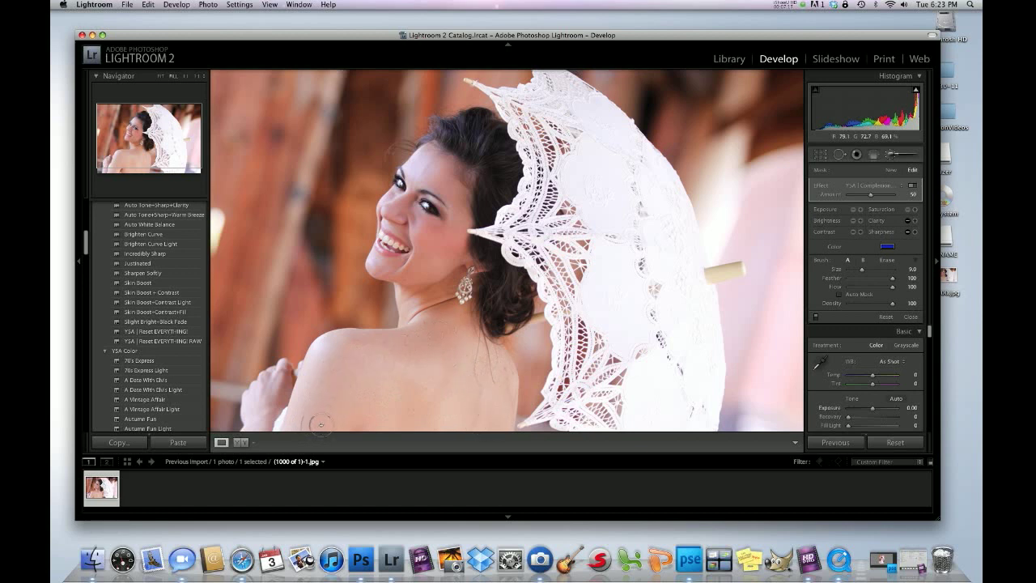
{"action": "mouse_move", "coordinate": [394, 429]}
{"action": "left_mouse_down"}
{"action": "mouse_move", "coordinate": [405, 428]}
{"action": "mouse_move", "coordinate": [402, 394]}
{"action": "left_mouse_up"}
{"action": "mouse_move", "coordinate": [385, 358]}
{"action": "left_mouse_down"}
{"action": "mouse_move", "coordinate": [430, 340]}
{"action": "mouse_move", "coordinate": [370, 351]}
{"action": "mouse_move", "coordinate": [413, 378]}
{"action": "left_mouse_up"}
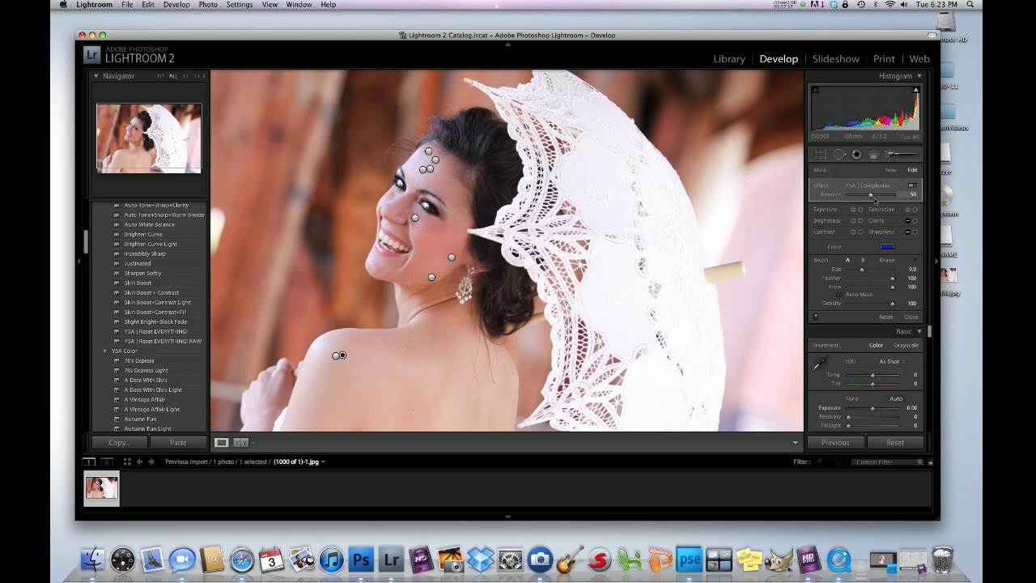
{"action": "left_click", "coordinate": [892, 155]}
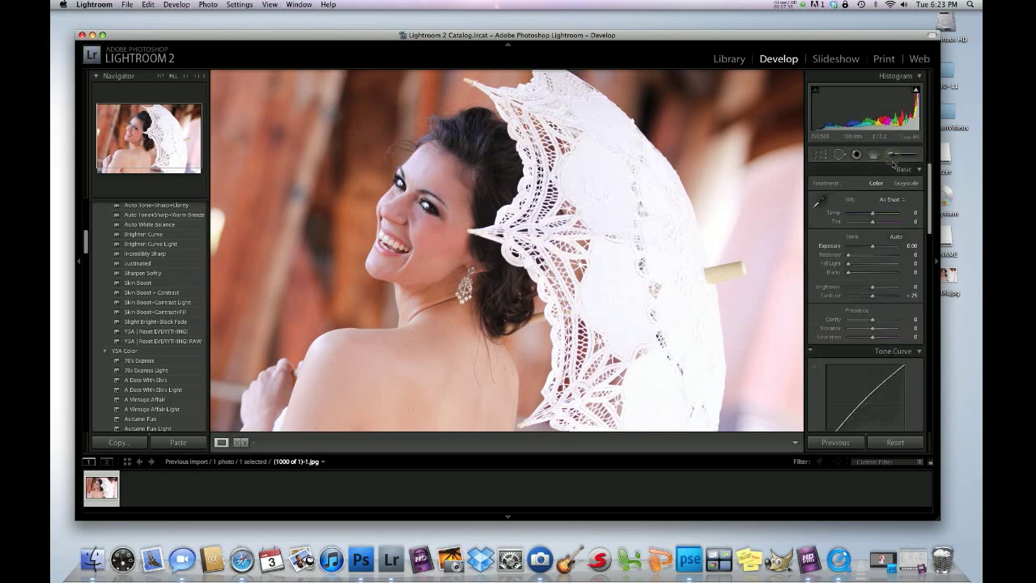
Paint a new YSA | Complexion Brush adjustment at amount 50 across the forehead and temple, reducing the brush size to 6.
{"action": "left_click", "coordinate": [892, 155]}
{"action": "left_click", "coordinate": [898, 185]}
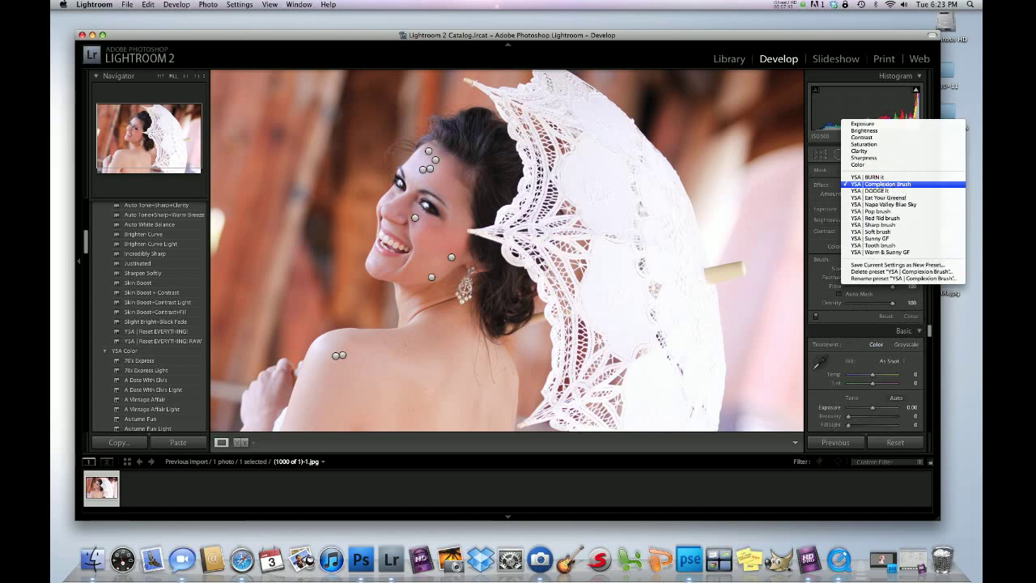
{"action": "left_click", "coordinate": [881, 187]}
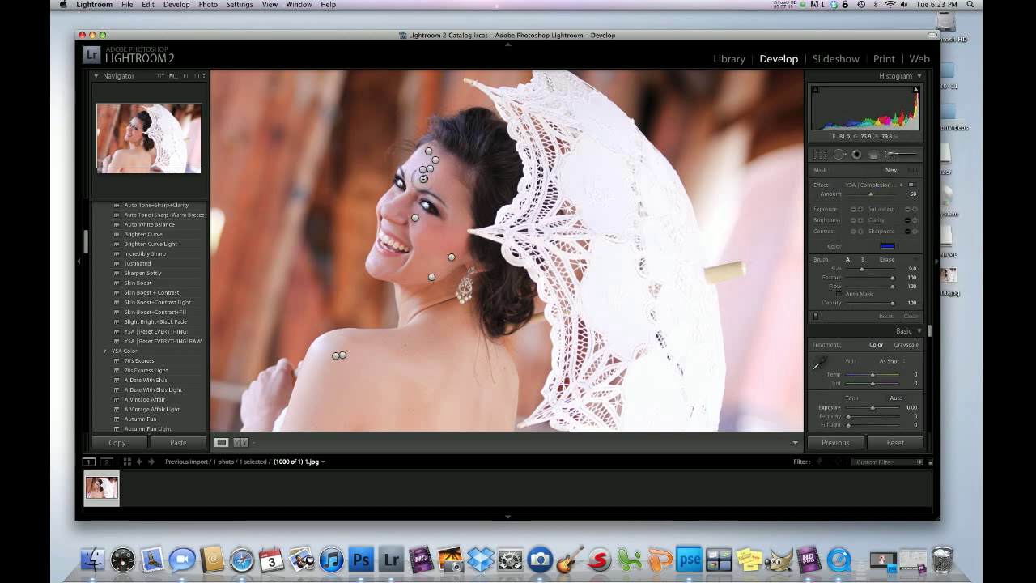
{"action": "left_click", "coordinate": [419, 177]}
{"action": "mouse_move", "coordinate": [428, 167]}
{"action": "left_mouse_down"}
{"action": "mouse_move", "coordinate": [419, 177]}
{"action": "mouse_move", "coordinate": [425, 164]}
{"action": "mouse_move", "coordinate": [421, 174]}
{"action": "mouse_move", "coordinate": [457, 198]}
{"action": "left_mouse_up"}
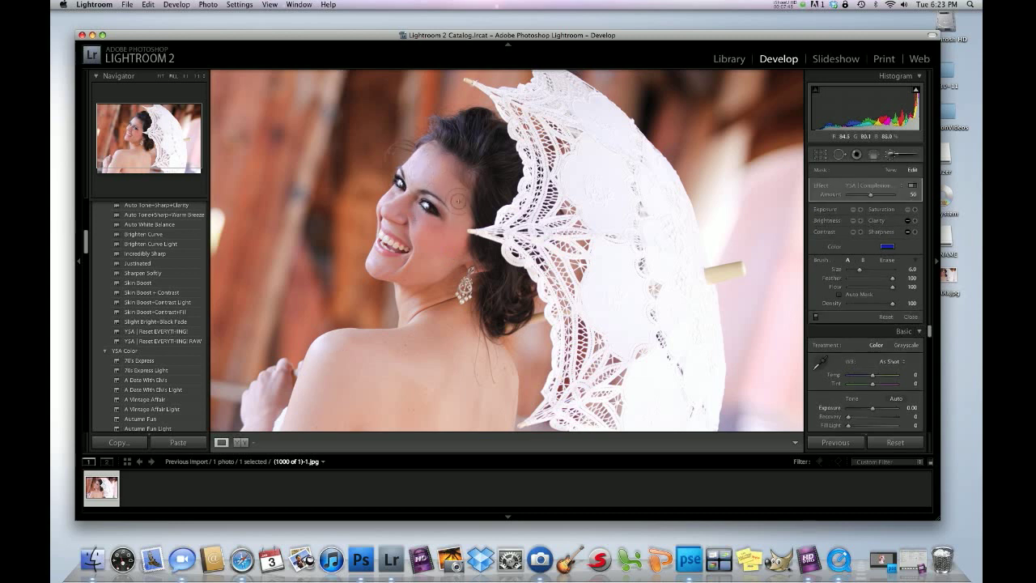
Switch the forehead adjustment's effect to YSA | Soft brush at amount 100 and finish editing it.
{"action": "left_click", "coordinate": [899, 187]}
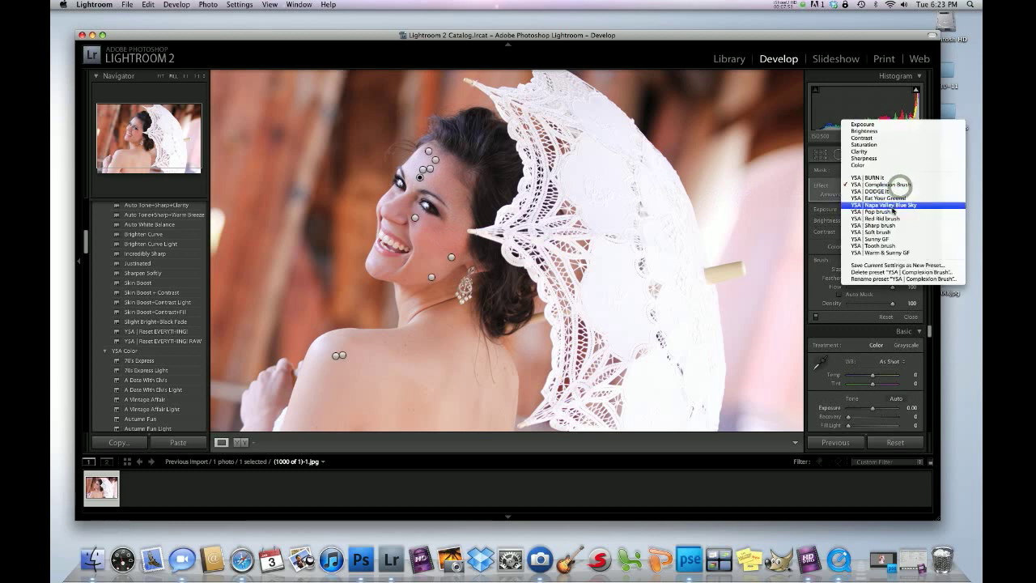
{"action": "left_click", "coordinate": [882, 232]}
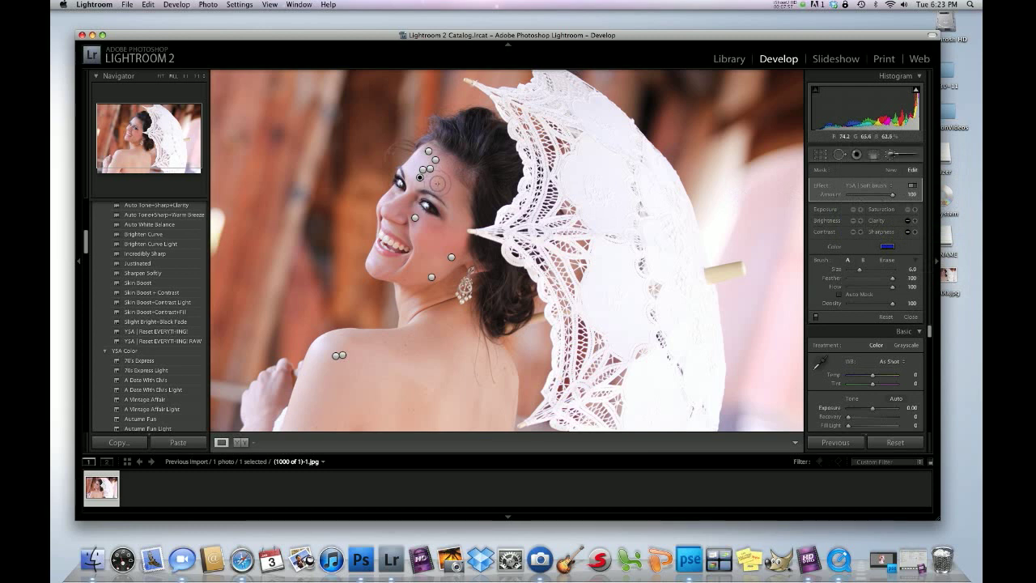
{"action": "left_click", "coordinate": [894, 157]}
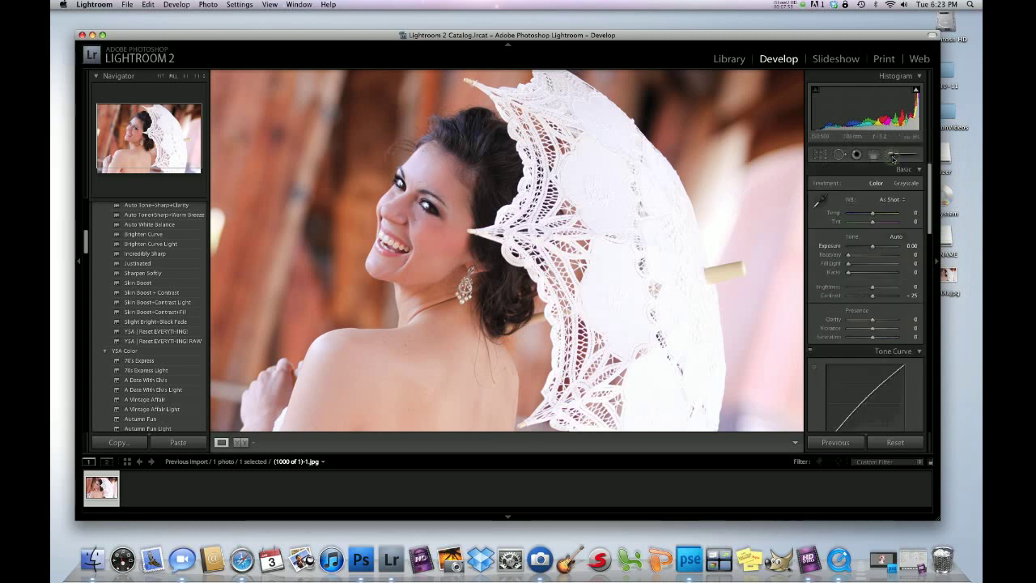
Paint a new YSA | Soft brush adjustment at amount 100 on the middle of the forehead with brush size 6.
{"action": "left_click", "coordinate": [893, 157]}
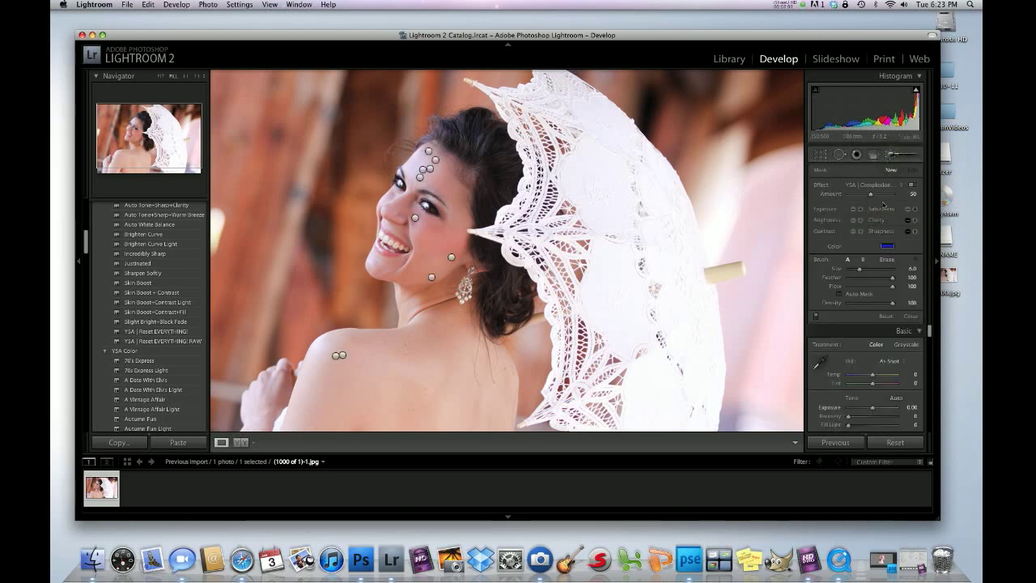
{"action": "left_click", "coordinate": [891, 184]}
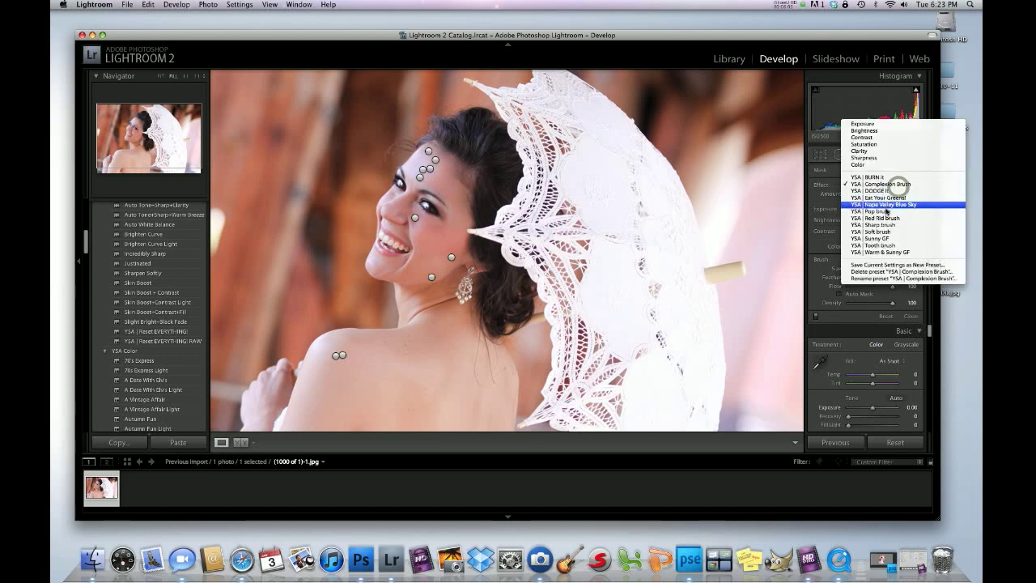
{"action": "left_click", "coordinate": [879, 231]}
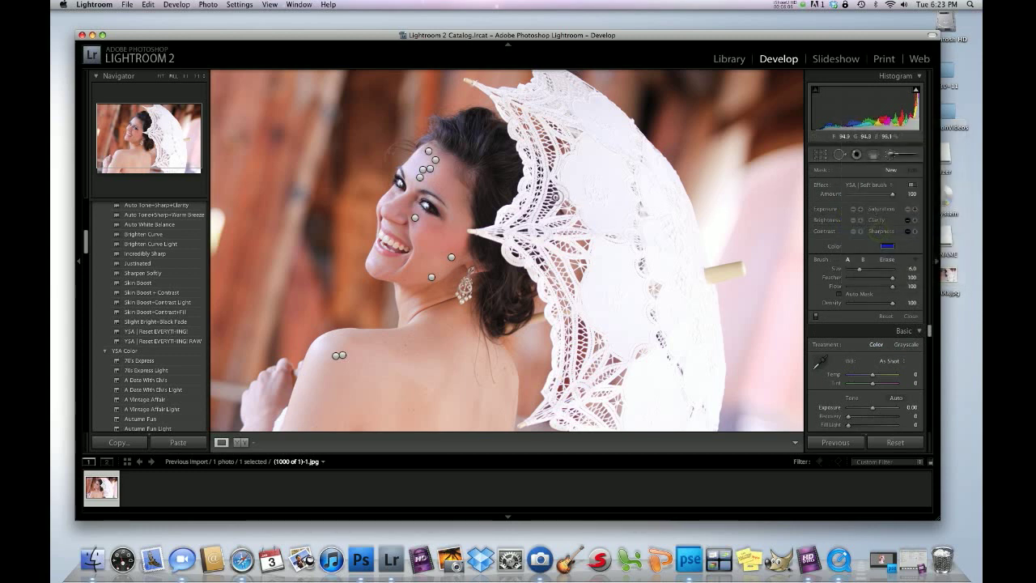
{"action": "mouse_move", "coordinate": [433, 181]}
{"action": "left_mouse_down"}
{"action": "mouse_move", "coordinate": [433, 155]}
{"action": "mouse_move", "coordinate": [418, 174]}
{"action": "mouse_move", "coordinate": [429, 161]}
{"action": "mouse_move", "coordinate": [454, 195]}
{"action": "mouse_move", "coordinate": [420, 173]}
{"action": "mouse_move", "coordinate": [430, 160]}
{"action": "mouse_move", "coordinate": [416, 168]}
{"action": "mouse_move", "coordinate": [429, 160]}
{"action": "mouse_move", "coordinate": [449, 185]}
{"action": "mouse_move", "coordinate": [423, 173]}
{"action": "left_mouse_up"}
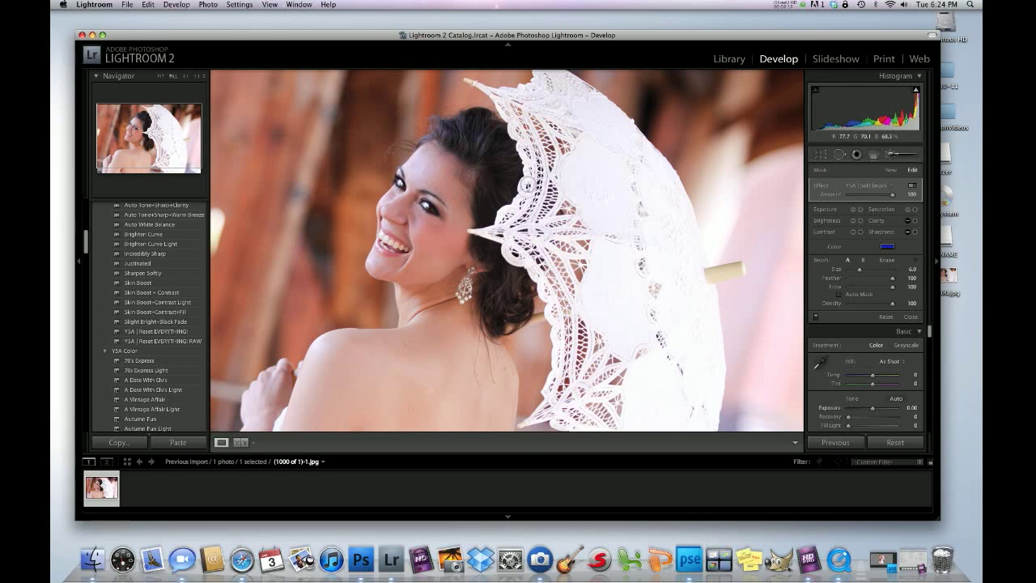
{"action": "left_click", "coordinate": [891, 154]}
Add another YSA | Soft brush adjustment at amount 100 on the forehead just above the eye nearest the hairline.
{"action": "left_click", "coordinate": [890, 155]}
{"action": "left_click", "coordinate": [892, 187]}
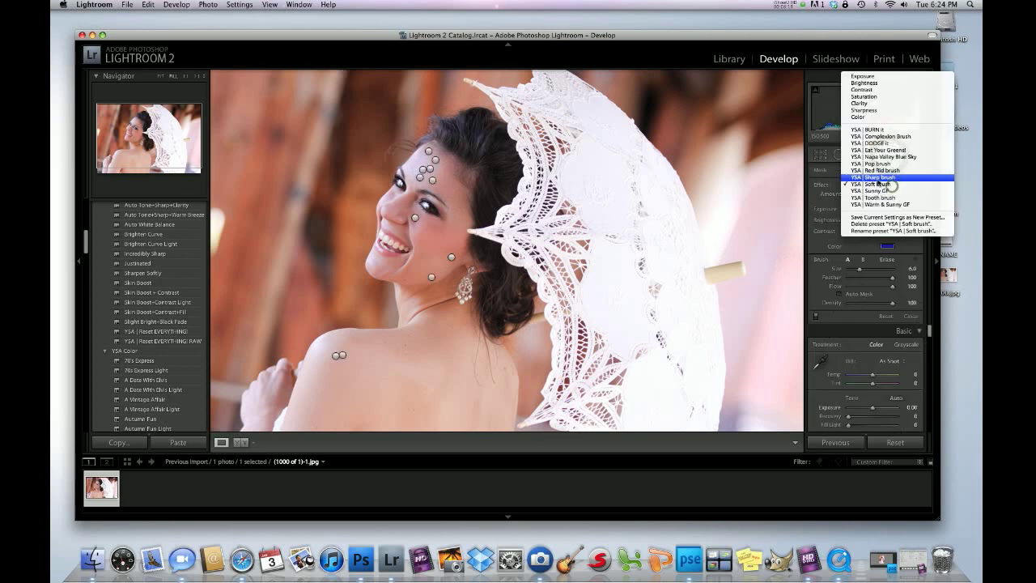
{"action": "left_click", "coordinate": [889, 177]}
{"action": "left_click", "coordinate": [896, 186]}
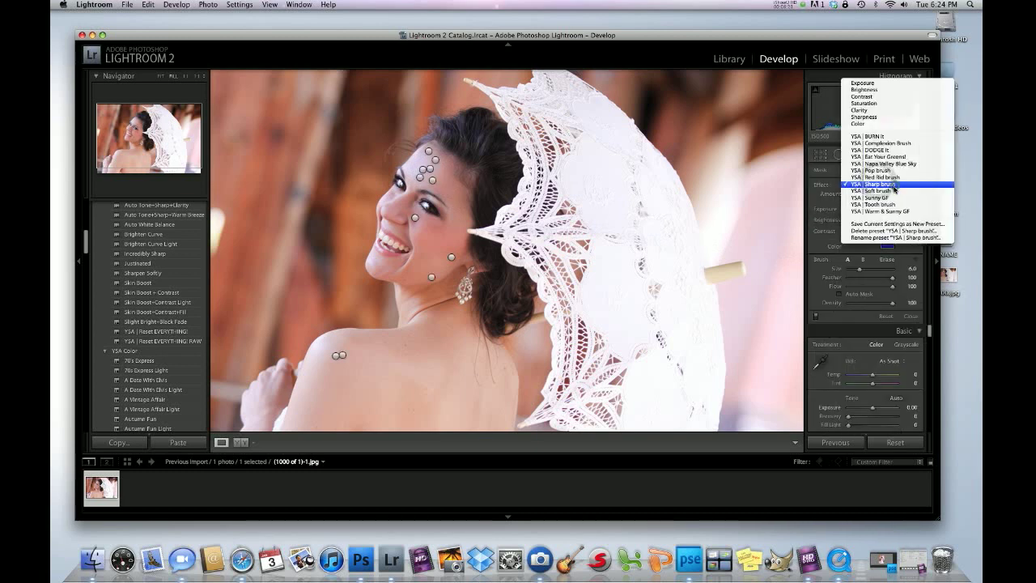
{"action": "left_click", "coordinate": [895, 179]}
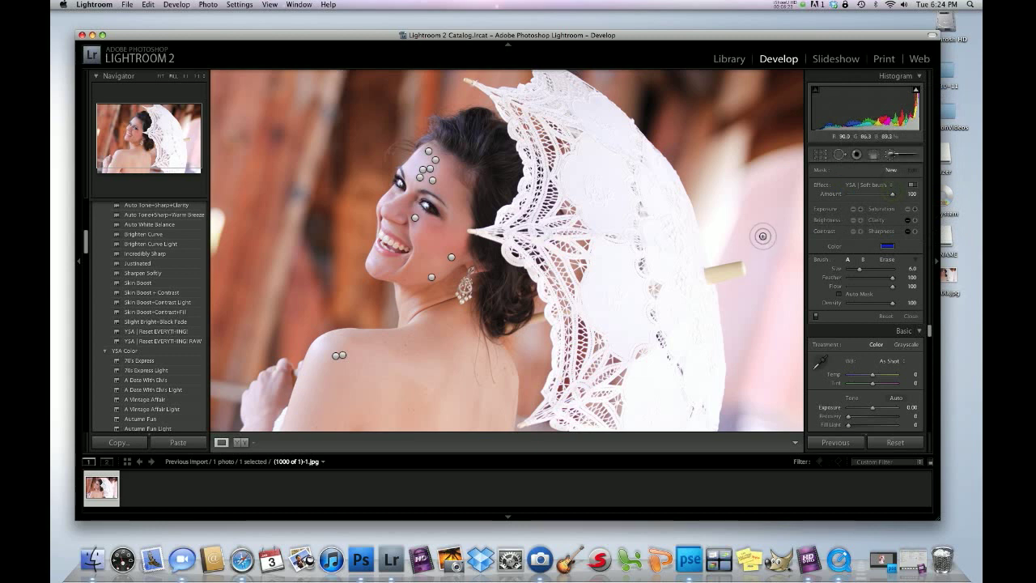
{"action": "mouse_move", "coordinate": [444, 188]}
{"action": "left_mouse_down"}
{"action": "mouse_move", "coordinate": [415, 173]}
{"action": "mouse_move", "coordinate": [427, 155]}
{"action": "mouse_move", "coordinate": [436, 161]}
{"action": "mouse_move", "coordinate": [455, 208]}
{"action": "mouse_move", "coordinate": [435, 172]}
{"action": "mouse_move", "coordinate": [420, 172]}
{"action": "mouse_move", "coordinate": [431, 153]}
{"action": "mouse_move", "coordinate": [419, 175]}
{"action": "mouse_move", "coordinate": [447, 190]}
{"action": "left_mouse_up"}
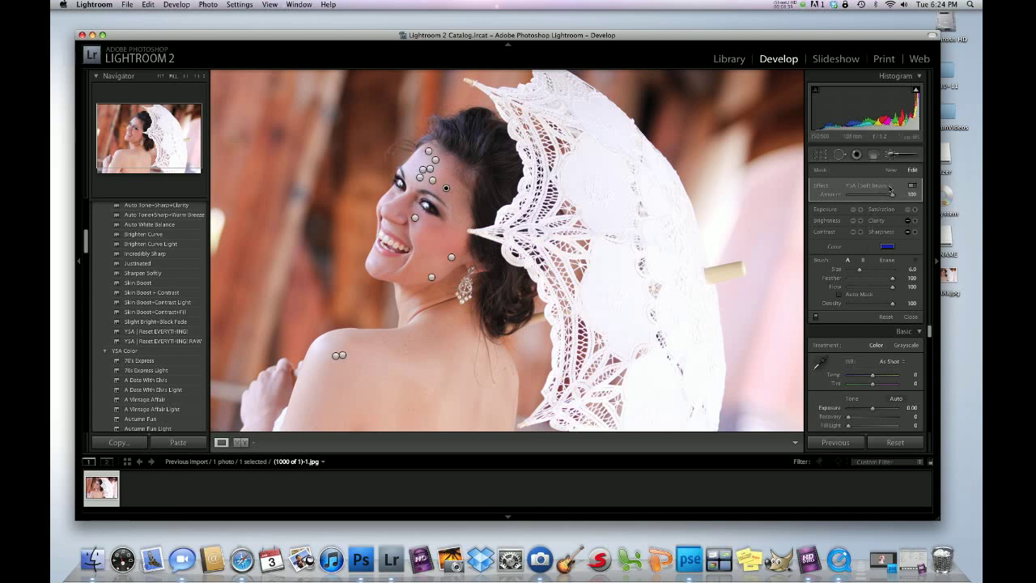
{"action": "left_click", "coordinate": [890, 155]}
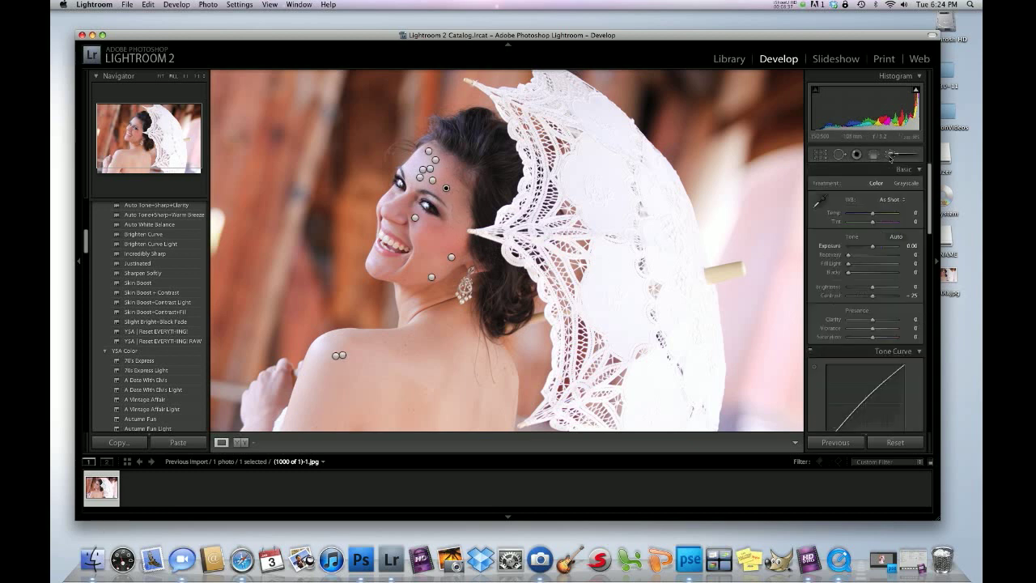
Paint a new YSA | Soft brush adjustment at amount 100 with brush size 6 from the forehead down the temple, and finish editing it.
{"action": "left_click", "coordinate": [891, 156]}
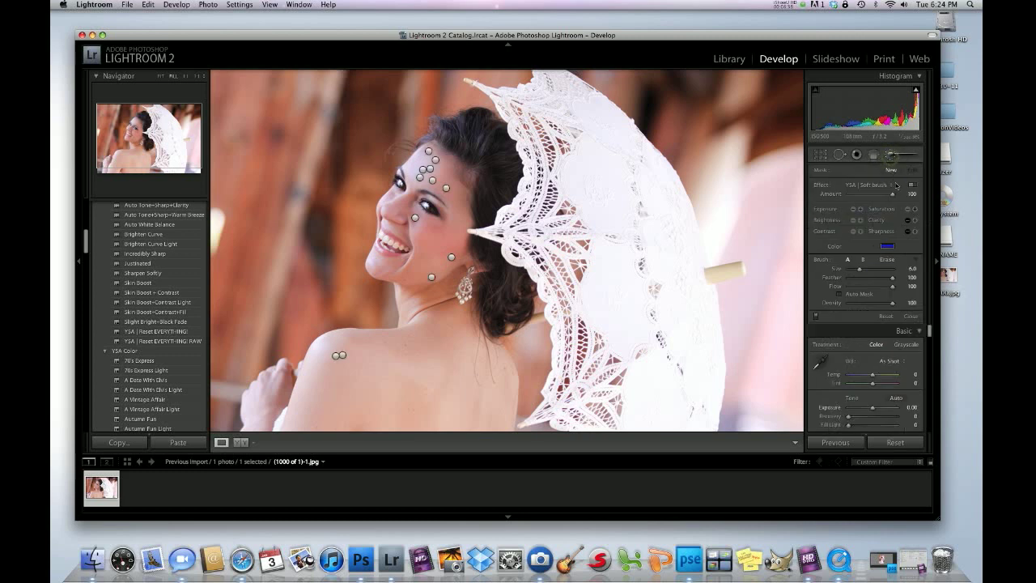
{"action": "left_click", "coordinate": [892, 184]}
{"action": "left_click", "coordinate": [889, 190]}
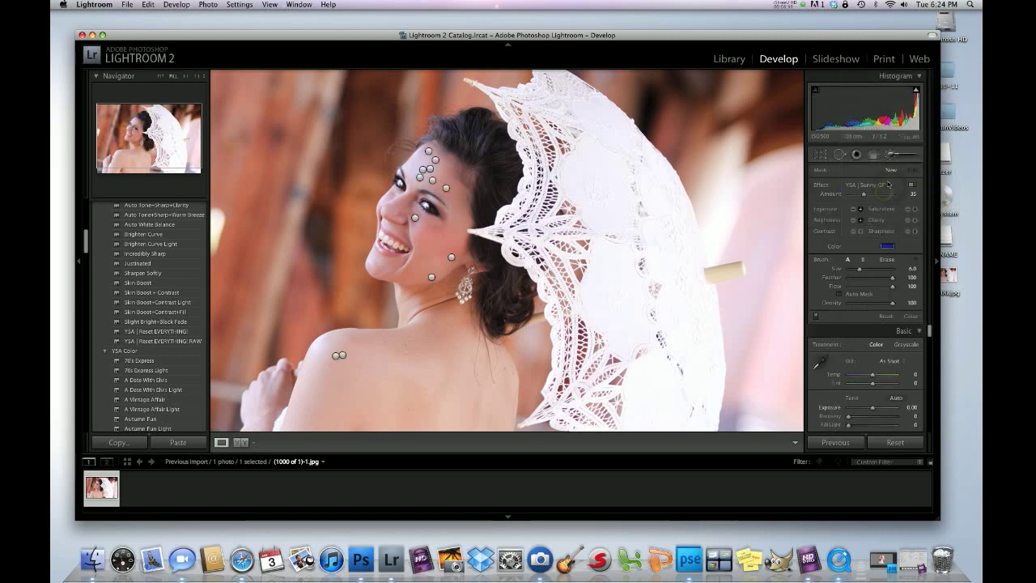
{"action": "left_click", "coordinate": [887, 186]}
{"action": "left_click", "coordinate": [875, 177]}
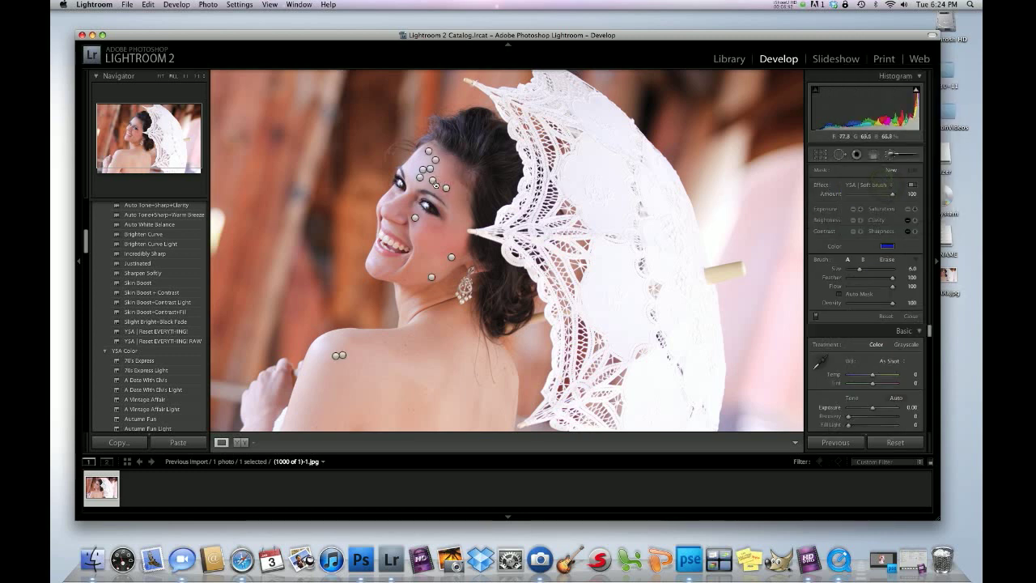
{"action": "mouse_move", "coordinate": [444, 173]}
{"action": "left_mouse_down"}
{"action": "mouse_move", "coordinate": [413, 174]}
{"action": "mouse_move", "coordinate": [453, 201]}
{"action": "left_mouse_up"}
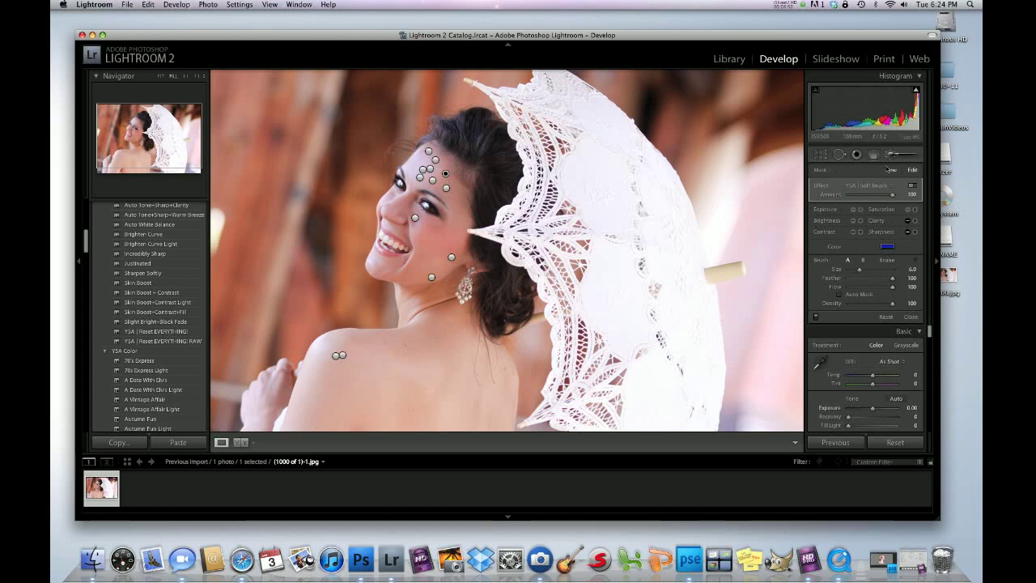
{"action": "left_click", "coordinate": [890, 155]}
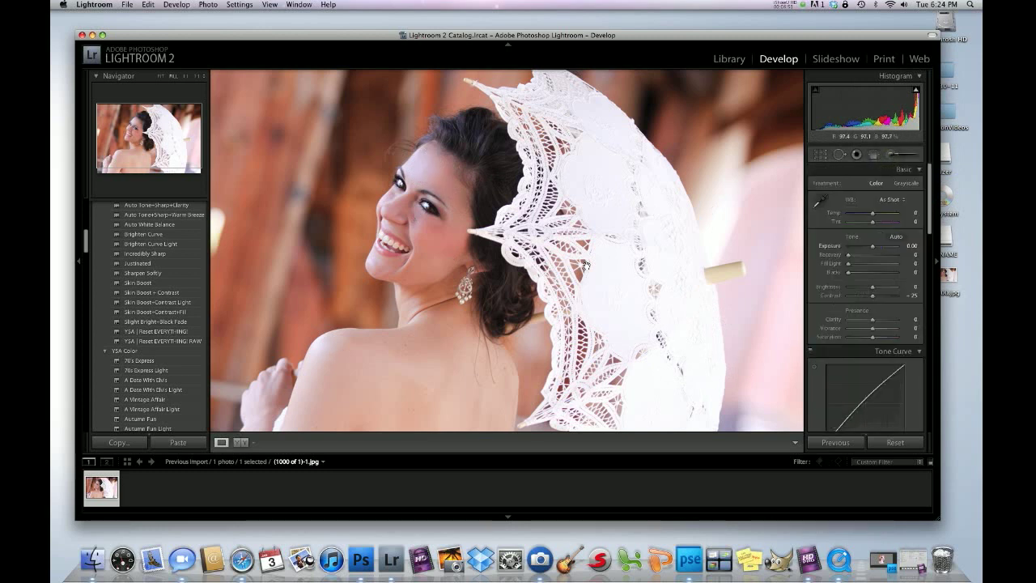
Compare the skin-smoothed portrait with its original side by side and return to the single-photo view.
{"action": "key", "text": "super+minus"}
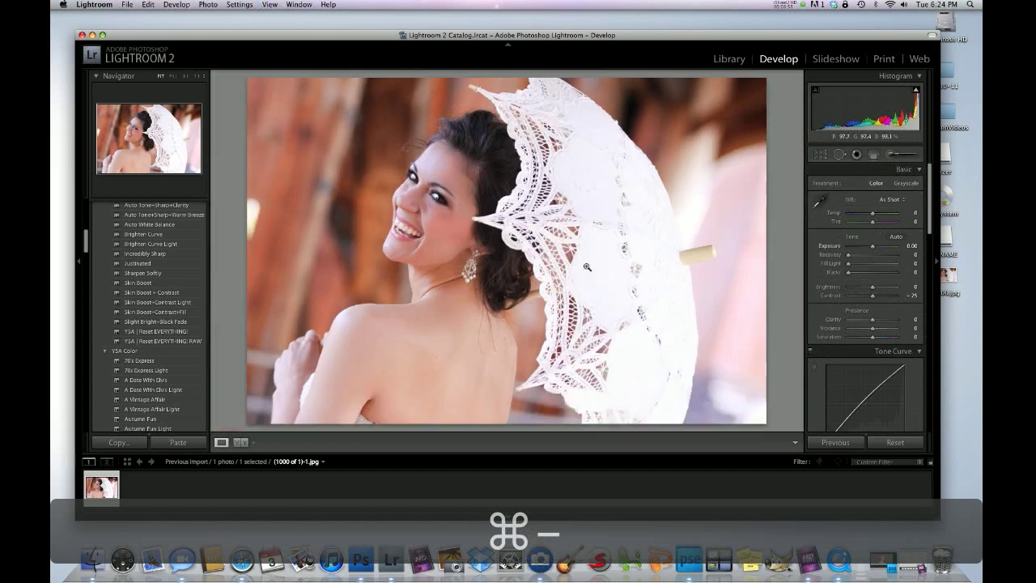
{"action": "left_click", "coordinate": [243, 443]}
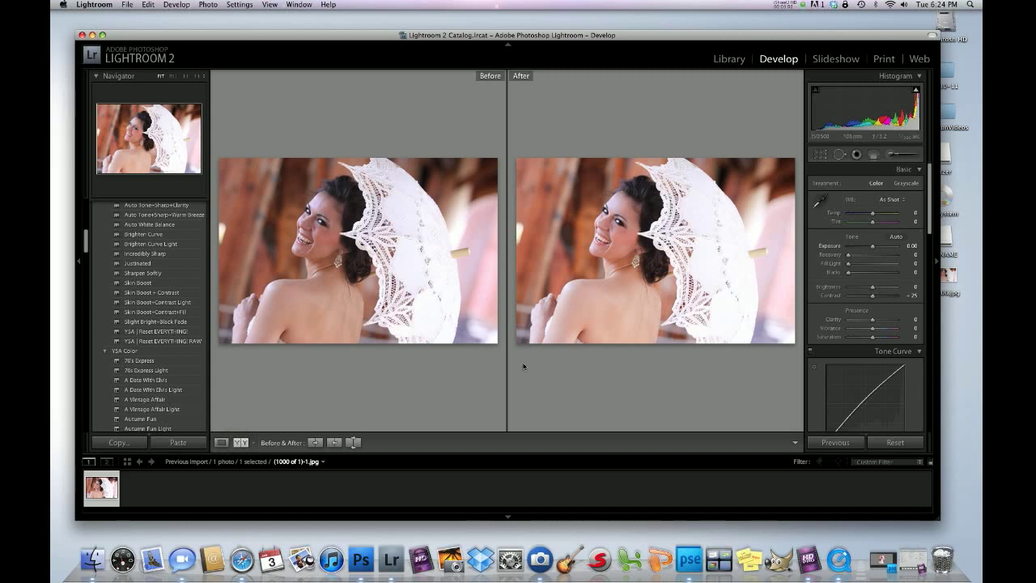
{"action": "left_click", "coordinate": [220, 442]}
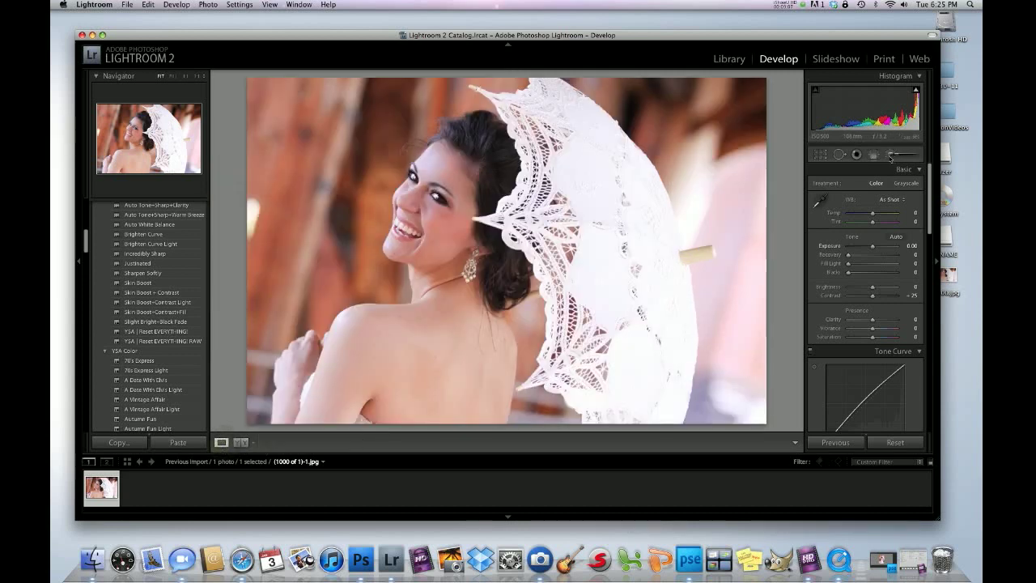
Add a YSA | Pop brush adjustment at amount 30 with brush size 11 over the face, just above the eye nearest the hairline.
{"action": "left_click", "coordinate": [890, 155]}
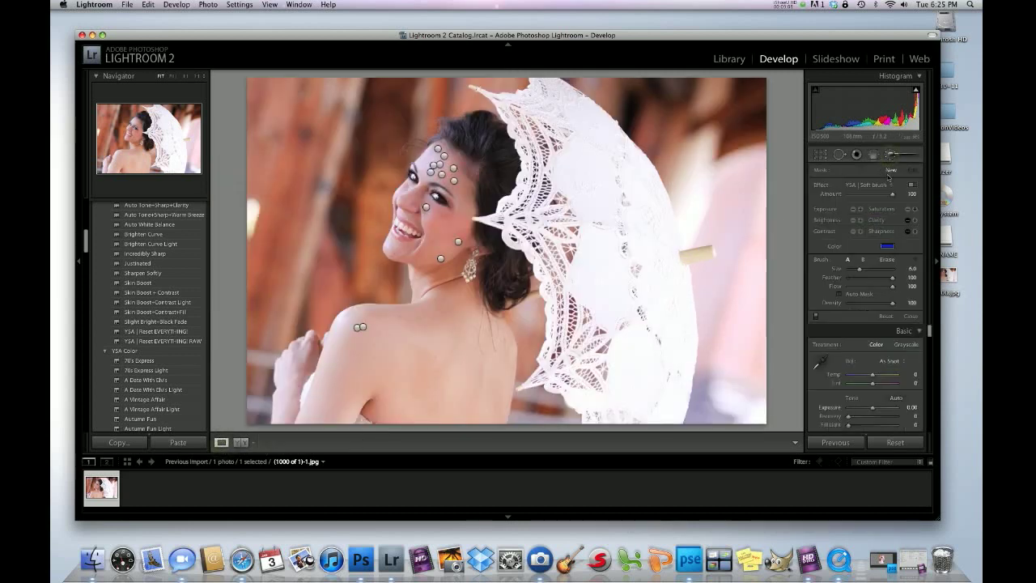
{"action": "left_click", "coordinate": [891, 186]}
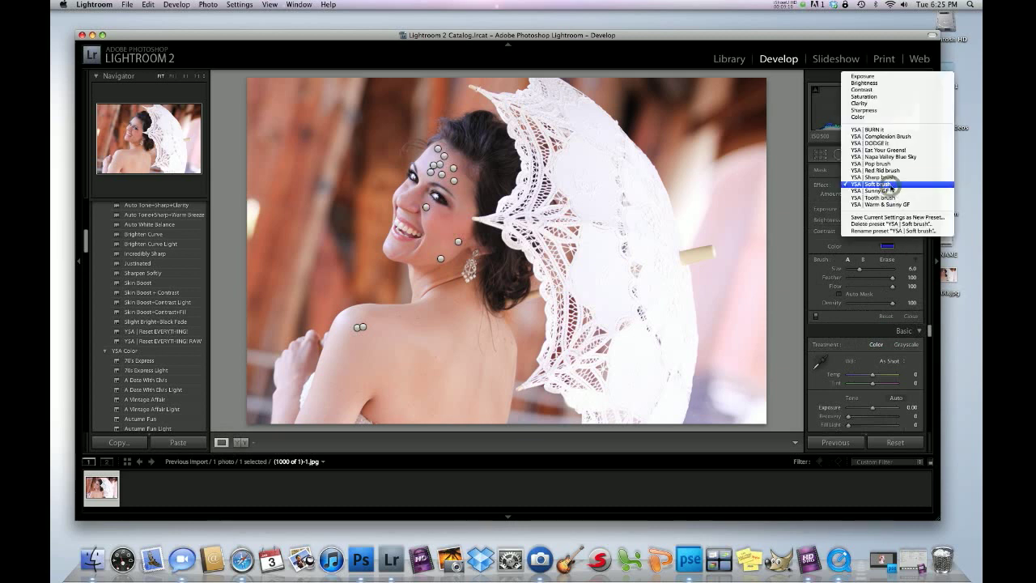
{"action": "left_click", "coordinate": [878, 163]}
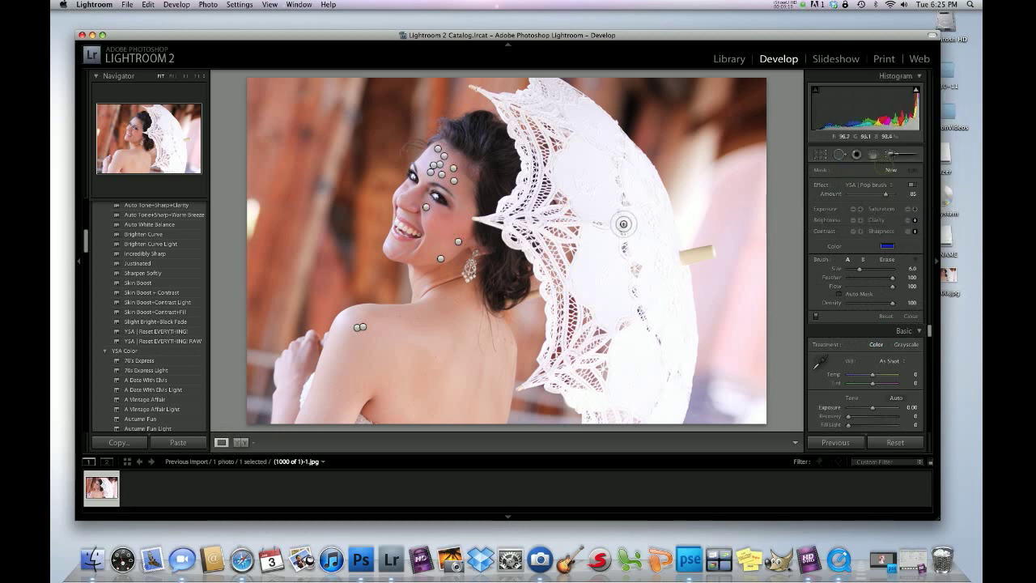
{"action": "scroll", "coordinate": [467, 233], "scroll_direction": "up", "scroll_amount": 2}
{"action": "left_click_drag", "start_coordinate": [467, 233], "coordinate": [431, 204]}
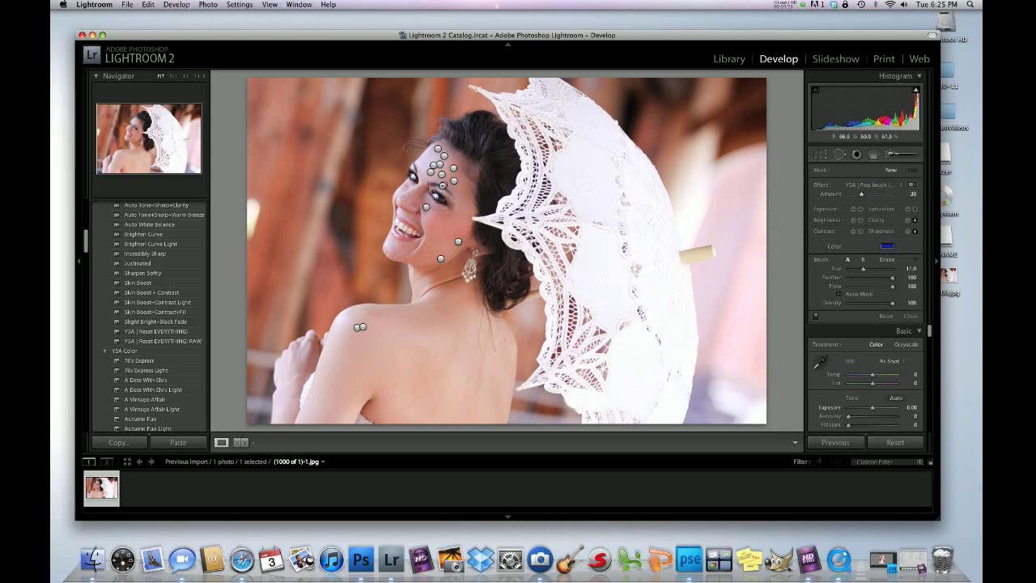
{"action": "left_click", "coordinate": [443, 182]}
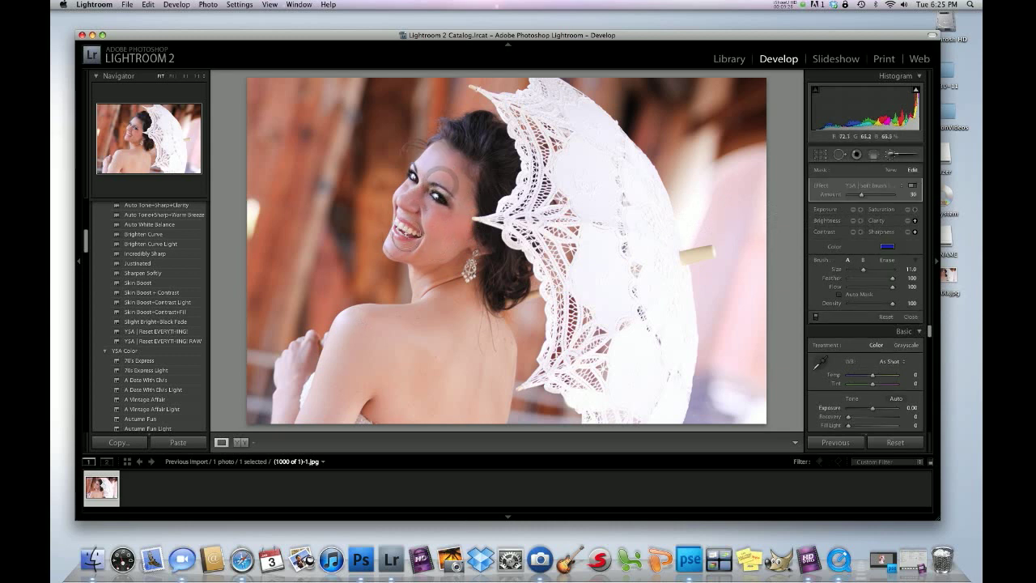
Extend the existing forehead YSA | Soft brush adjustment at amount 100 across the cheek and jaw, and finish editing it.
{"action": "left_click", "coordinate": [442, 175]}
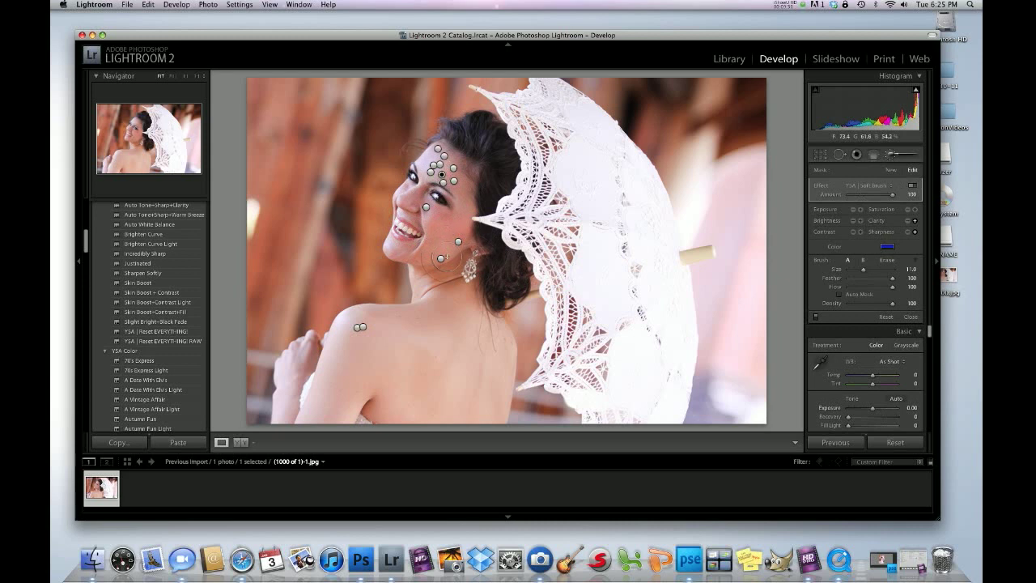
{"action": "mouse_move", "coordinate": [416, 243]}
{"action": "left_mouse_down"}
{"action": "mouse_move", "coordinate": [422, 172]}
{"action": "mouse_move", "coordinate": [454, 174]}
{"action": "mouse_move", "coordinate": [446, 219]}
{"action": "mouse_move", "coordinate": [405, 245]}
{"action": "mouse_move", "coordinate": [449, 232]}
{"action": "mouse_move", "coordinate": [458, 188]}
{"action": "mouse_move", "coordinate": [407, 236]}
{"action": "mouse_move", "coordinate": [488, 284]}
{"action": "left_mouse_up"}
{"action": "left_click", "coordinate": [891, 154]}
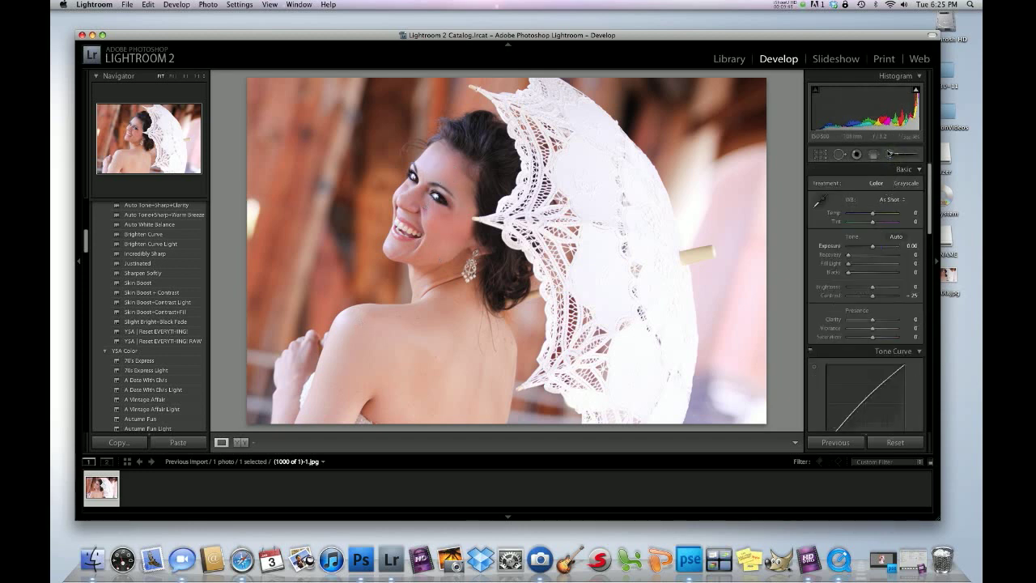
Add a YSA | Pop brush adjustment at amount 85 with brush size 11 on the eye nearest the hairline, and finish editing it.
{"action": "left_click", "coordinate": [890, 153]}
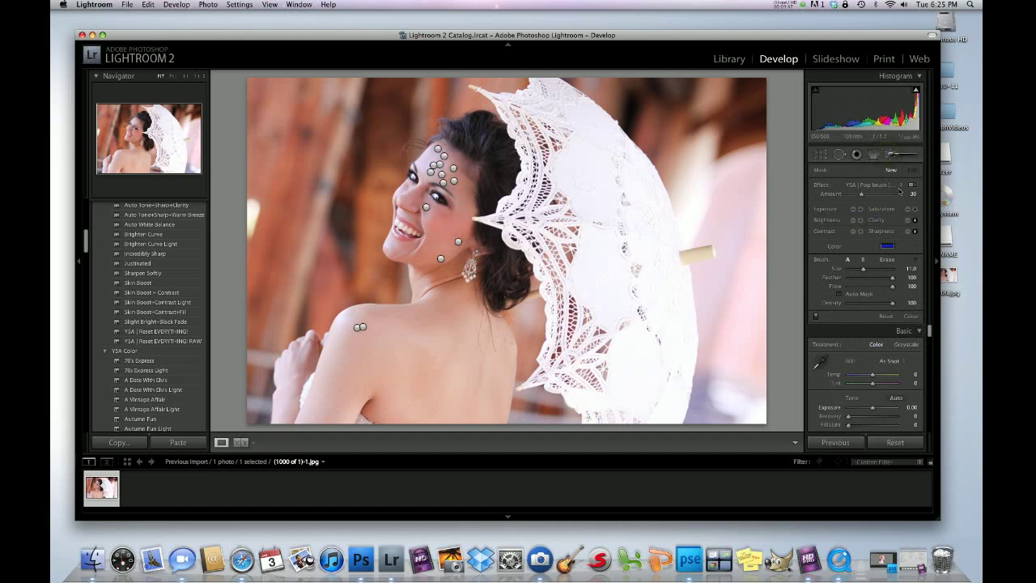
{"action": "left_click", "coordinate": [900, 188]}
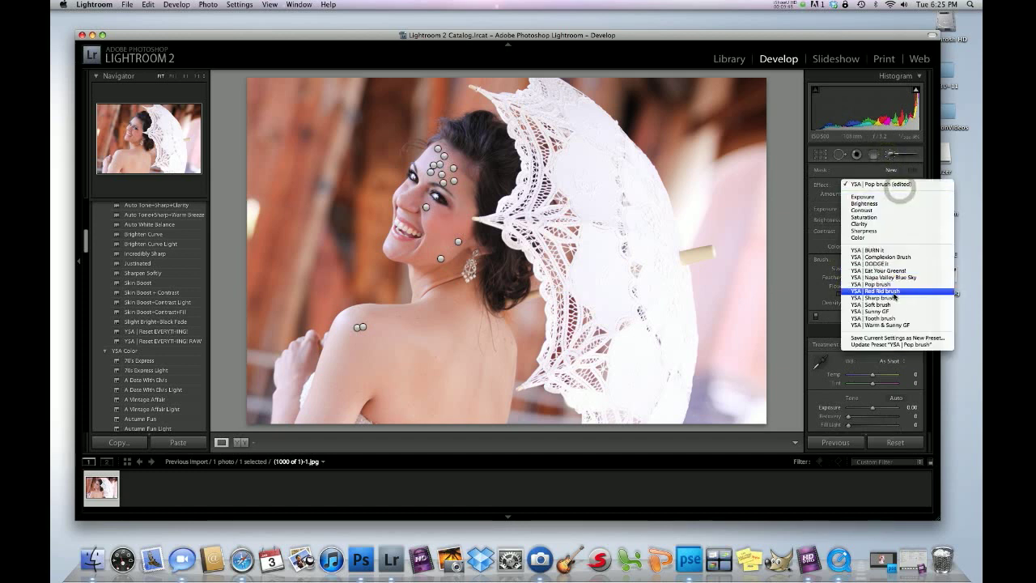
{"action": "left_click", "coordinate": [893, 291]}
{"action": "left_click", "coordinate": [896, 188]}
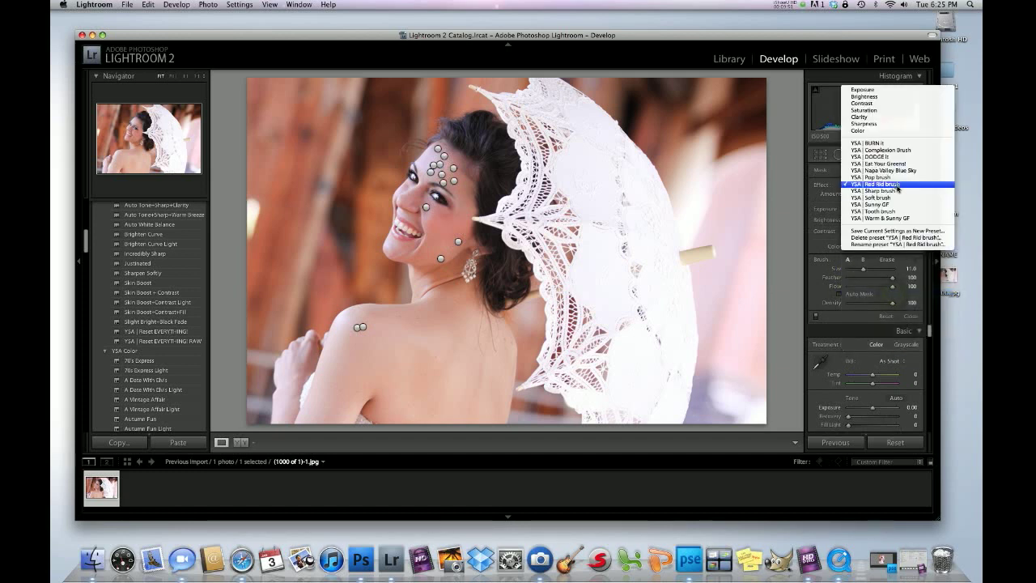
{"action": "left_click", "coordinate": [888, 178]}
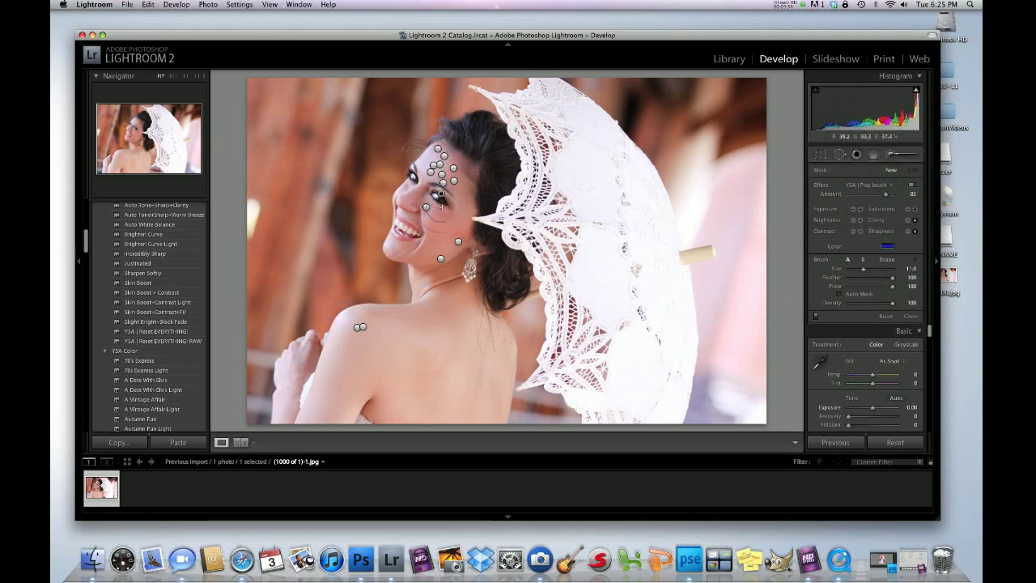
{"action": "left_click", "coordinate": [441, 200]}
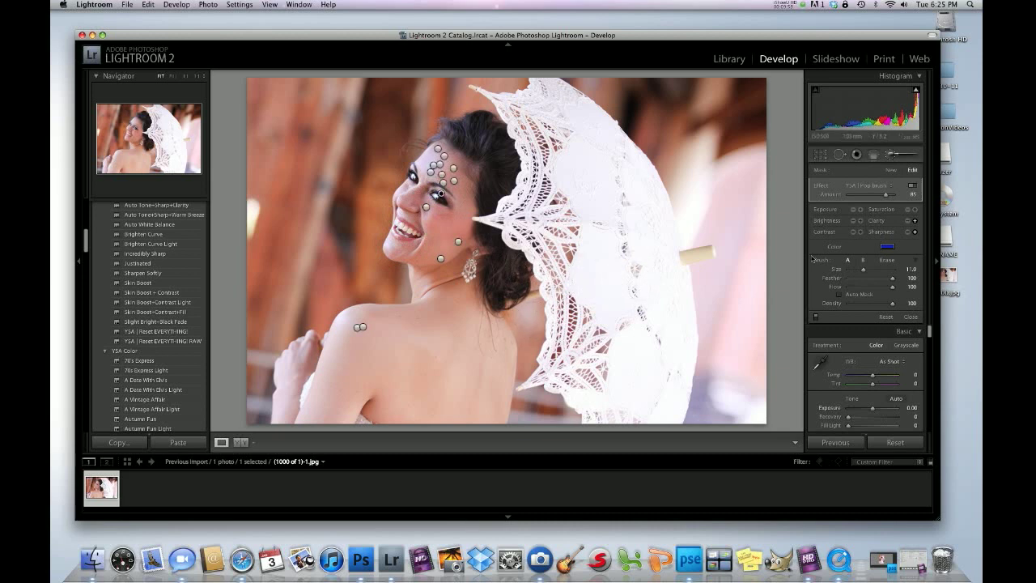
{"action": "left_click", "coordinate": [890, 155]}
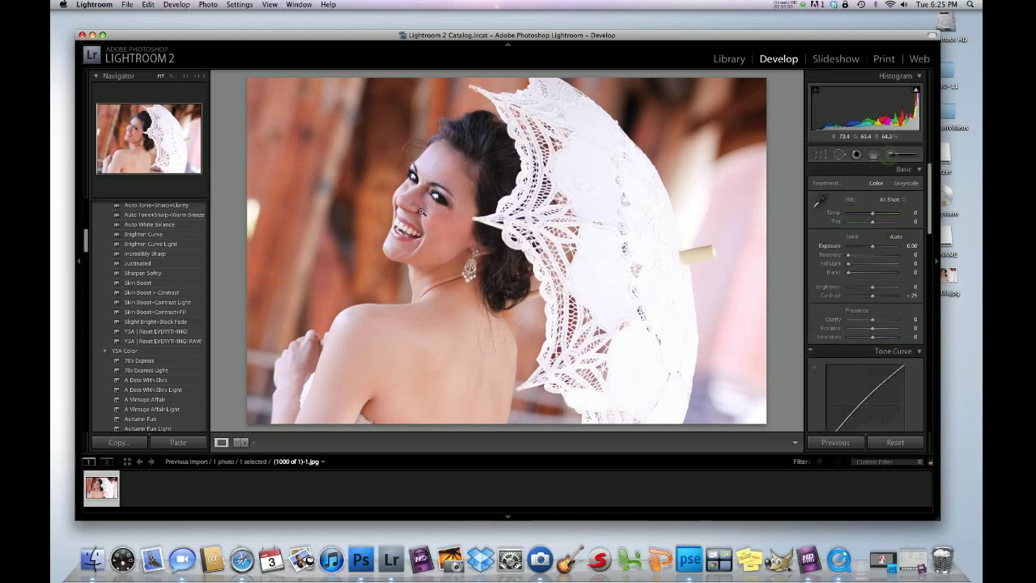
Brighten the irises of both eyes with a new YSA | DODGE it adjustment at amount 9 and brush size 4.
{"action": "key", "text": "super+equal"}
{"action": "key", "text": "super+equal"}
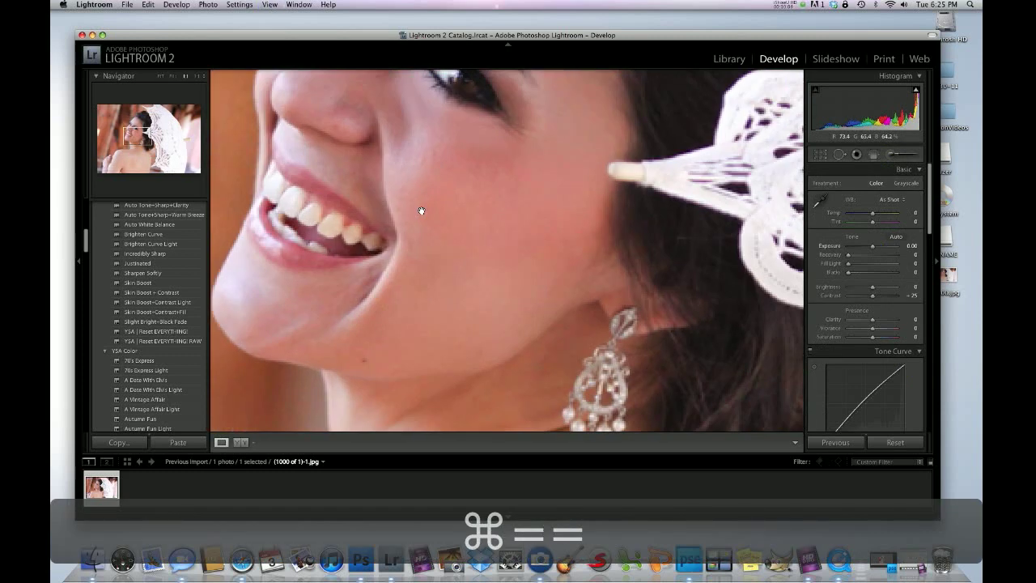
{"action": "left_click_drag", "start_coordinate": [454, 180], "coordinate": [485, 333]}
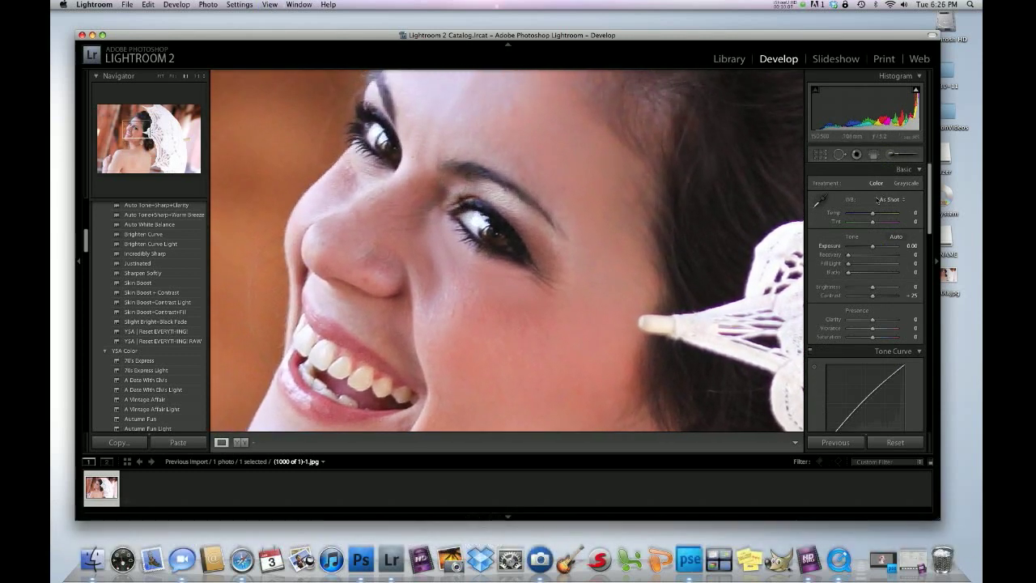
{"action": "left_click", "coordinate": [894, 156]}
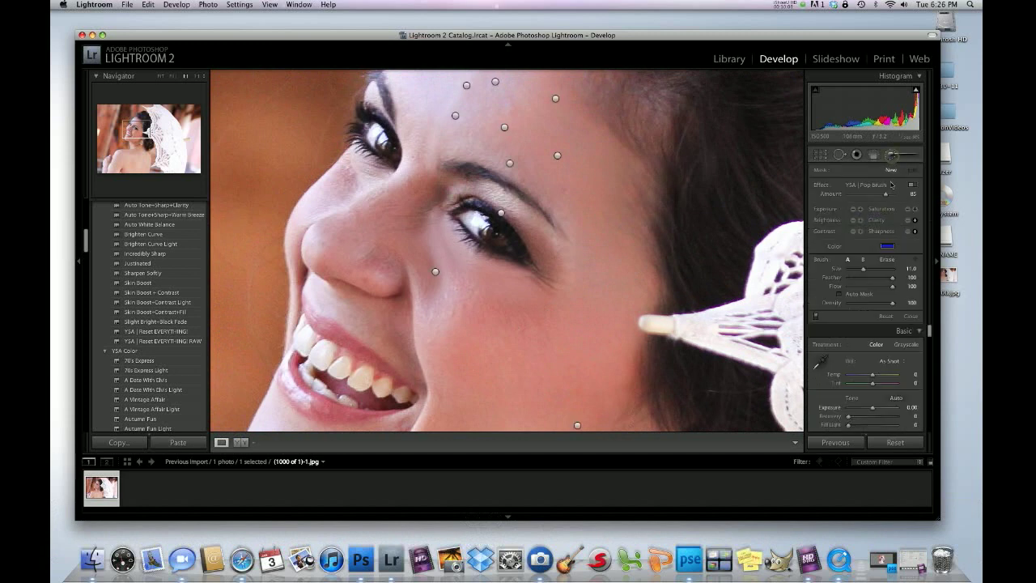
{"action": "left_click", "coordinate": [892, 186]}
{"action": "left_click", "coordinate": [879, 164]}
{"action": "key", "text": "bracketleft"}
{"action": "key", "text": "bracketleft"}
{"action": "key", "text": "bracketleft"}
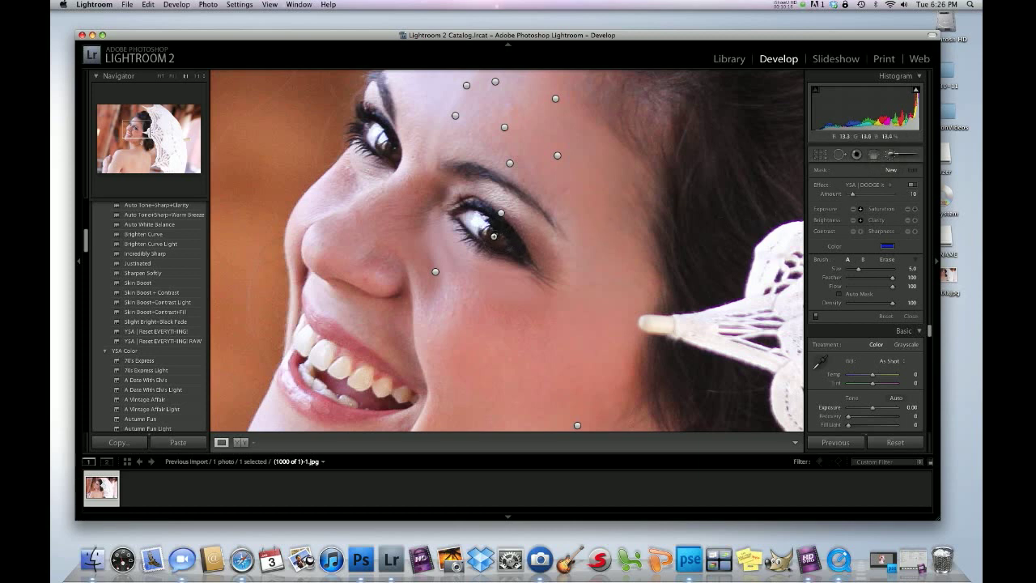
{"action": "left_click_drag", "start_coordinate": [487, 229], "coordinate": [495, 240]}
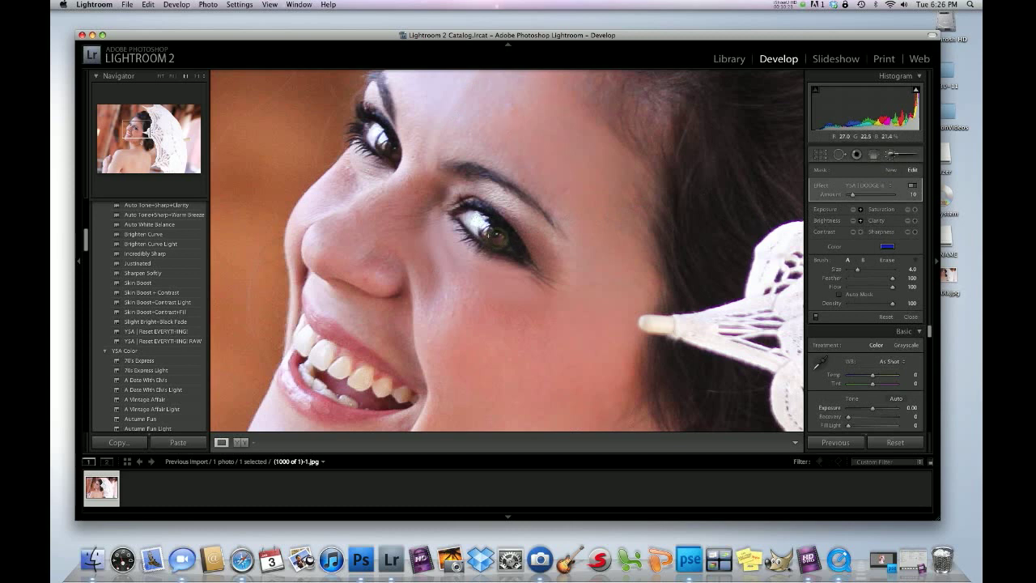
{"action": "mouse_move", "coordinate": [488, 233]}
{"action": "left_mouse_down"}
{"action": "mouse_move", "coordinate": [478, 224]}
{"action": "mouse_move", "coordinate": [468, 231]}
{"action": "mouse_move", "coordinate": [485, 229]}
{"action": "left_mouse_up"}
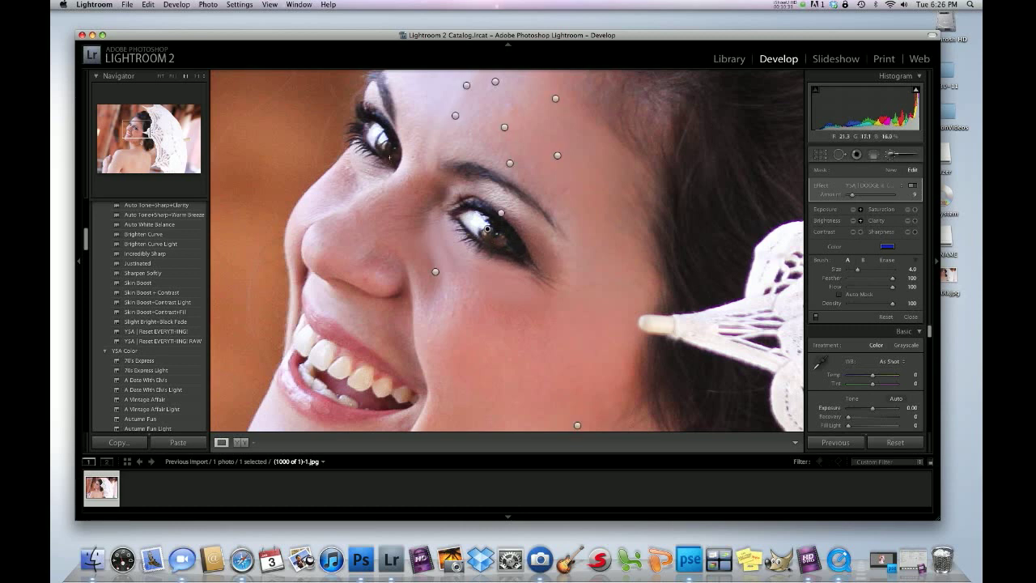
{"action": "mouse_move", "coordinate": [390, 148]}
{"action": "left_mouse_down"}
{"action": "mouse_move", "coordinate": [378, 137]}
{"action": "mouse_move", "coordinate": [389, 151]}
{"action": "left_mouse_up"}
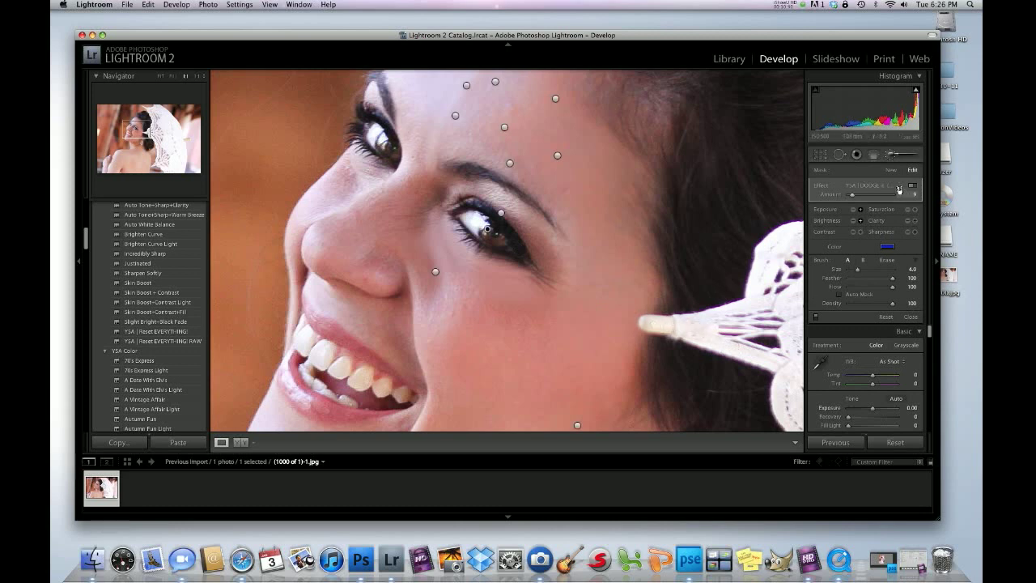
{"action": "left_click", "coordinate": [892, 161]}
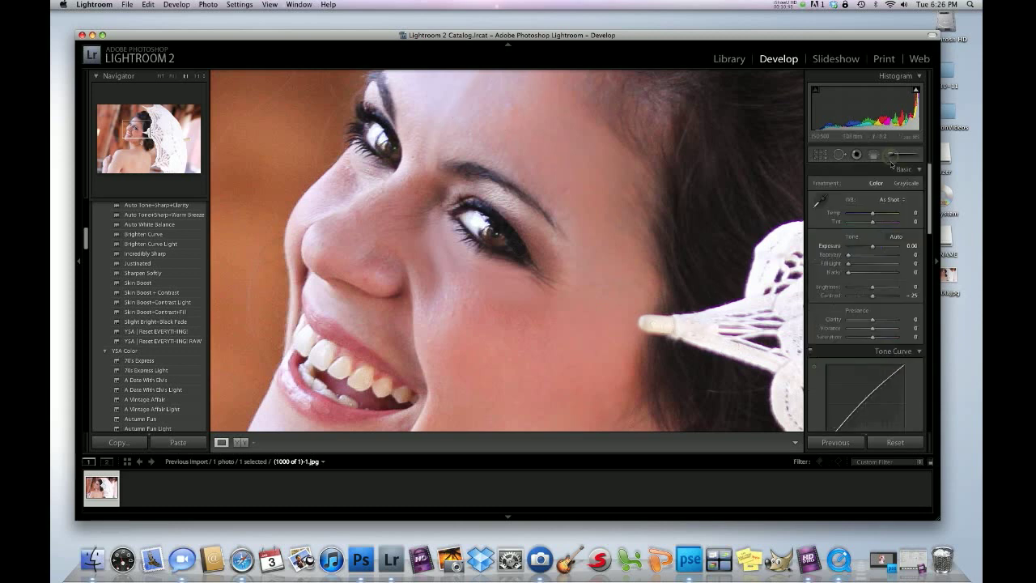
Paint a new YSA | Pop brush adjustment at amount 85 with brush size 4 over both eyes and finish editing it.
{"action": "left_click", "coordinate": [889, 188]}
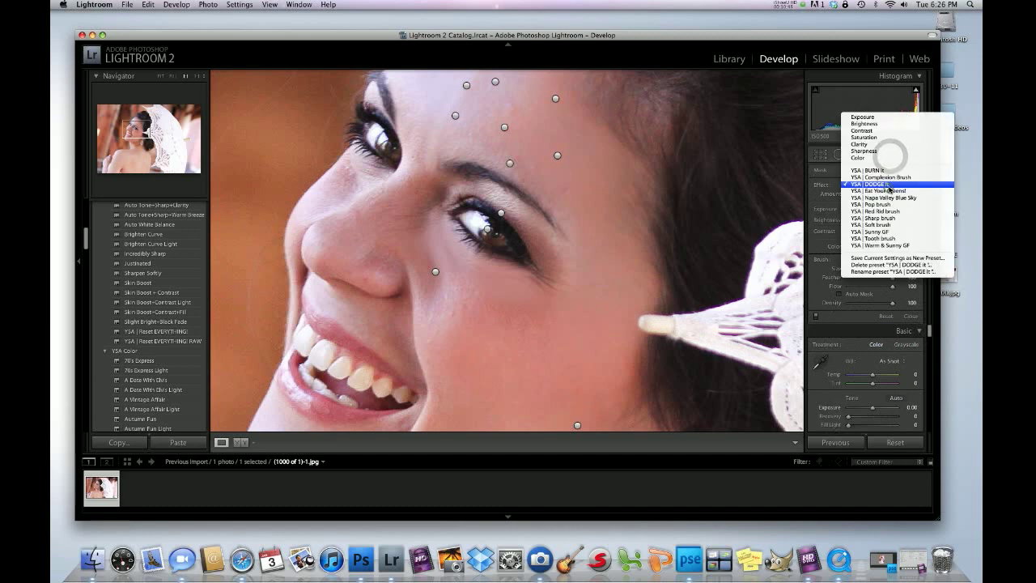
{"action": "left_click", "coordinate": [889, 205]}
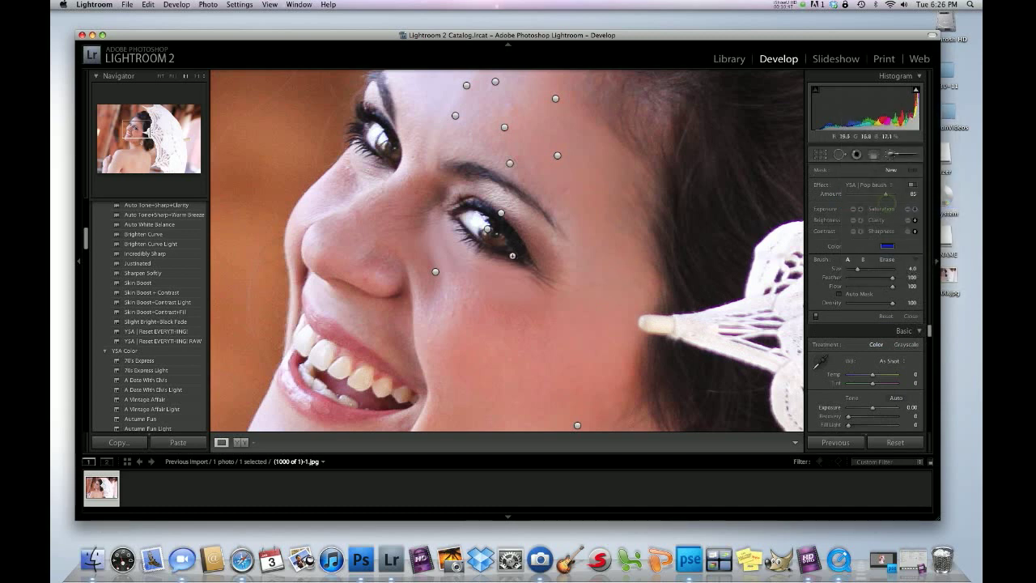
{"action": "mouse_move", "coordinate": [496, 240]}
{"action": "left_mouse_down"}
{"action": "mouse_move", "coordinate": [532, 261]}
{"action": "mouse_move", "coordinate": [504, 257]}
{"action": "mouse_move", "coordinate": [473, 220]}
{"action": "left_mouse_up"}
{"action": "left_click_drag", "start_coordinate": [383, 144], "coordinate": [376, 135]}
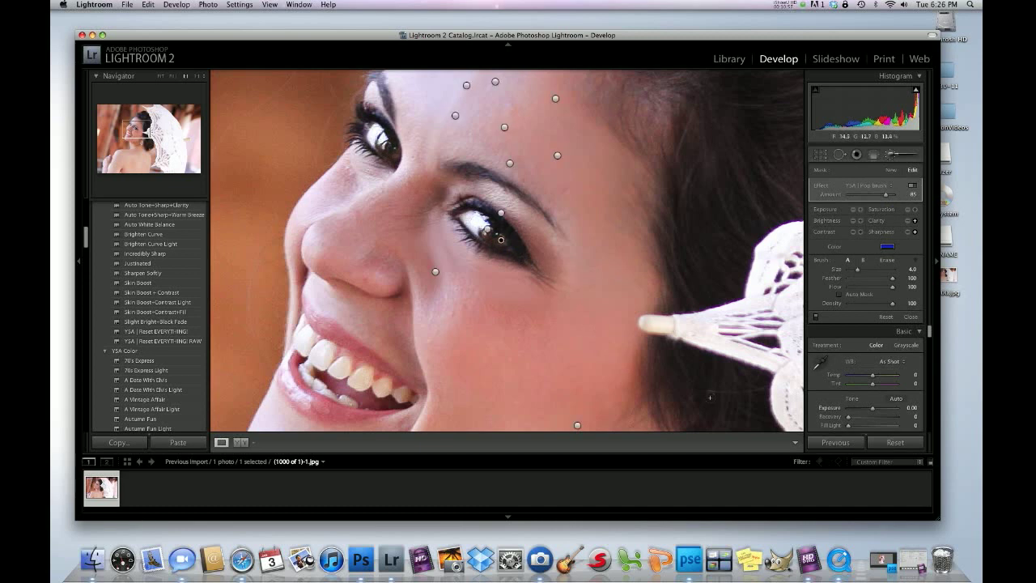
{"action": "left_click", "coordinate": [889, 156]}
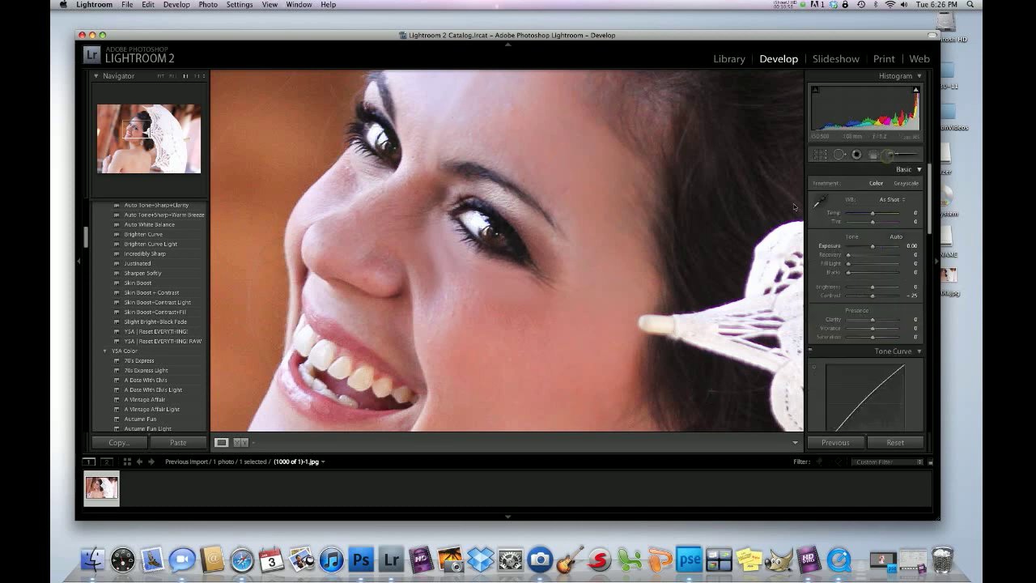
Compare the finished portrait, including the enhanced eyes, with its original side by side.
{"action": "key", "text": "super+minus"}
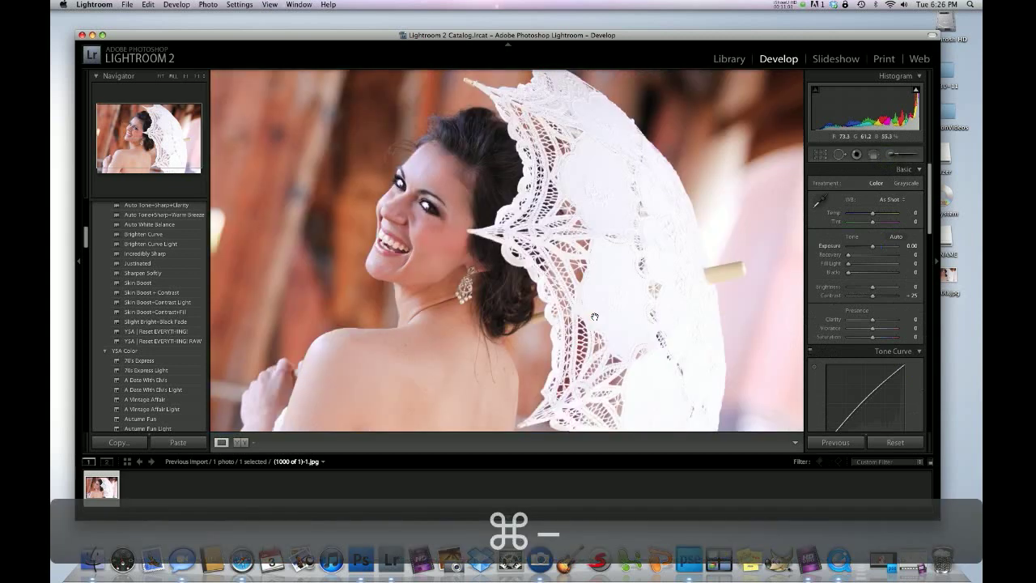
{"action": "key", "text": "super+minus"}
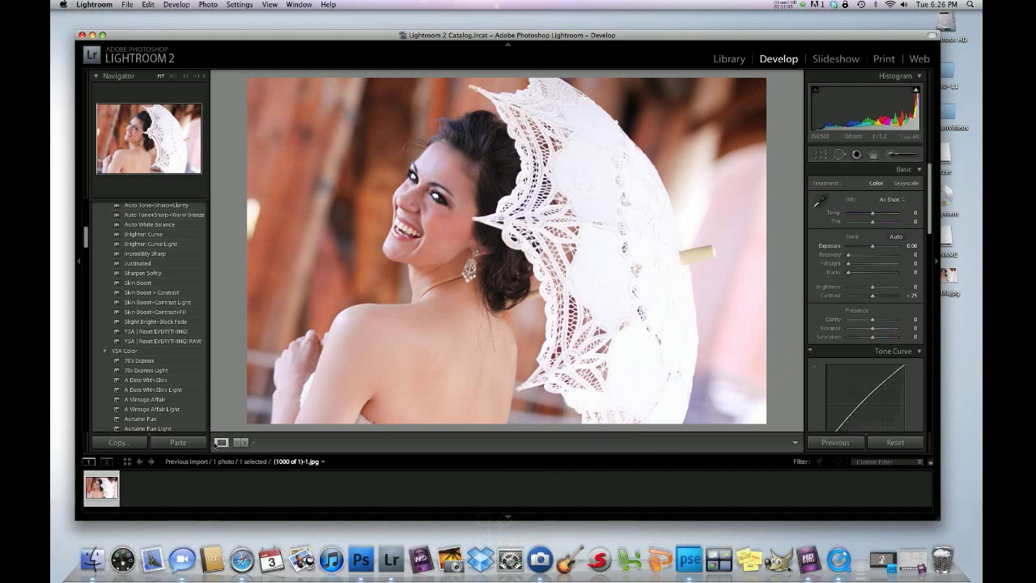
{"action": "left_click", "coordinate": [240, 442]}
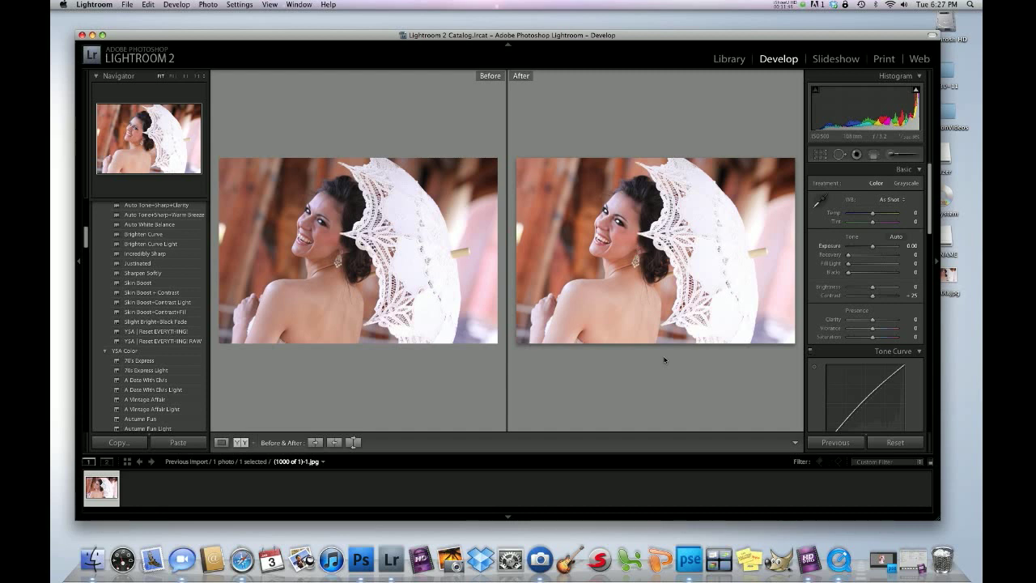
{"action": "left_click", "coordinate": [794, 6]}
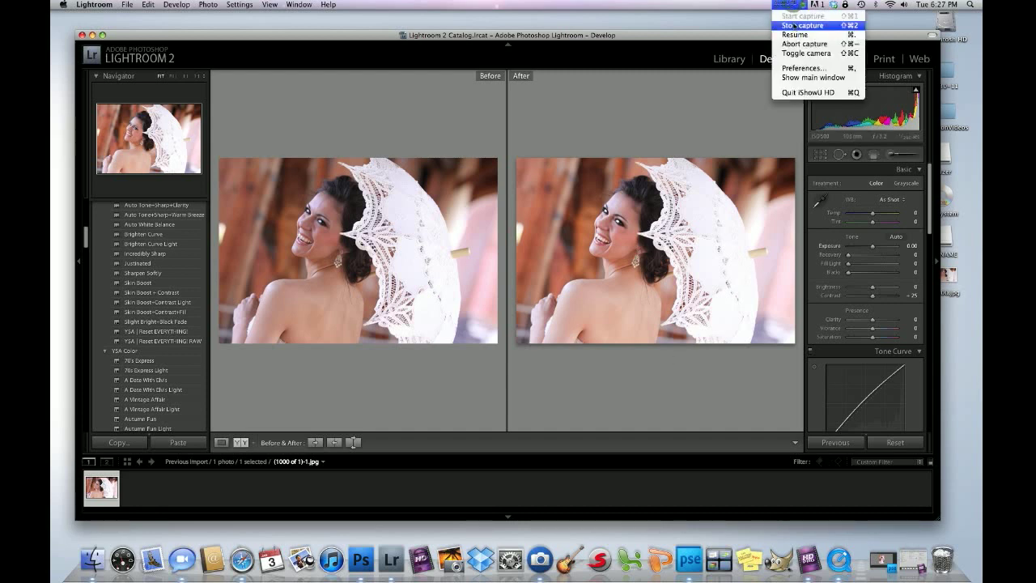